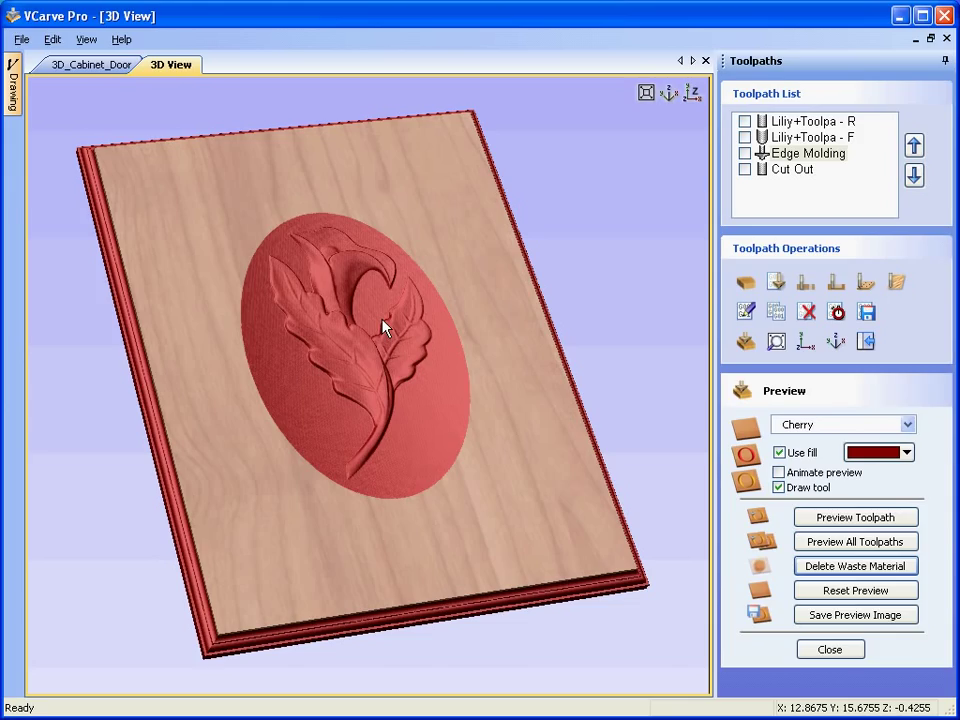
# Step: Close the carved cabinet door job
pyautogui.moveTo(386, 328); pyautogui.dragTo(395, 372)
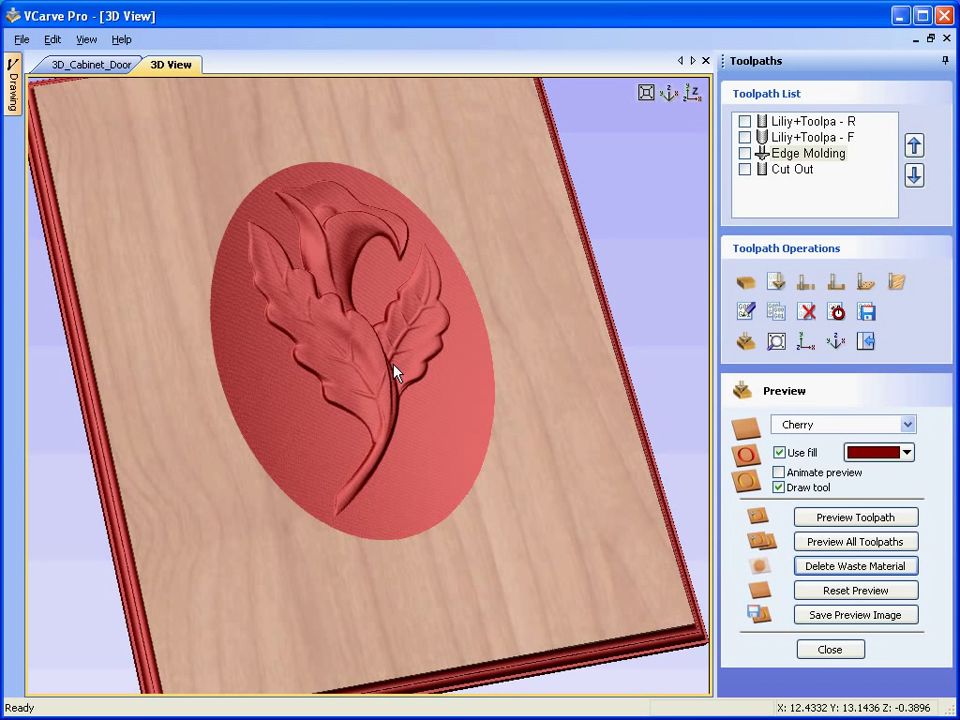
pyautogui.moveTo(392, 369); pyautogui.dragTo(380, 340)
pyautogui.click(21, 39)
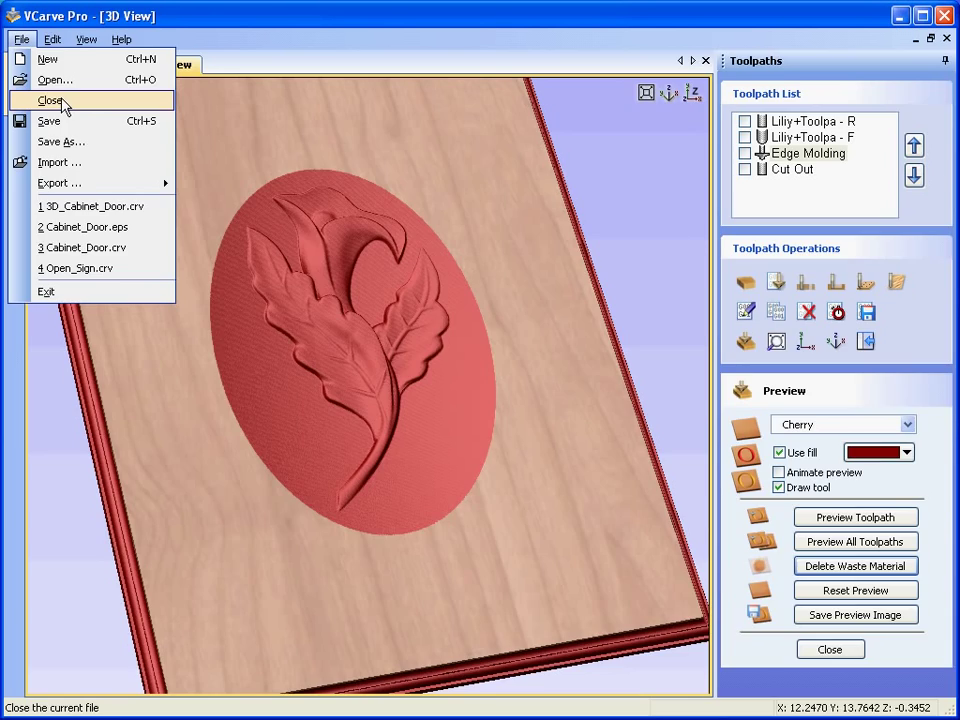
pyautogui.click(62, 100)
# Step: Create a new 22 × 28 × 1 inch job with its XY origin at bottom-left
pyautogui.click(92, 208)
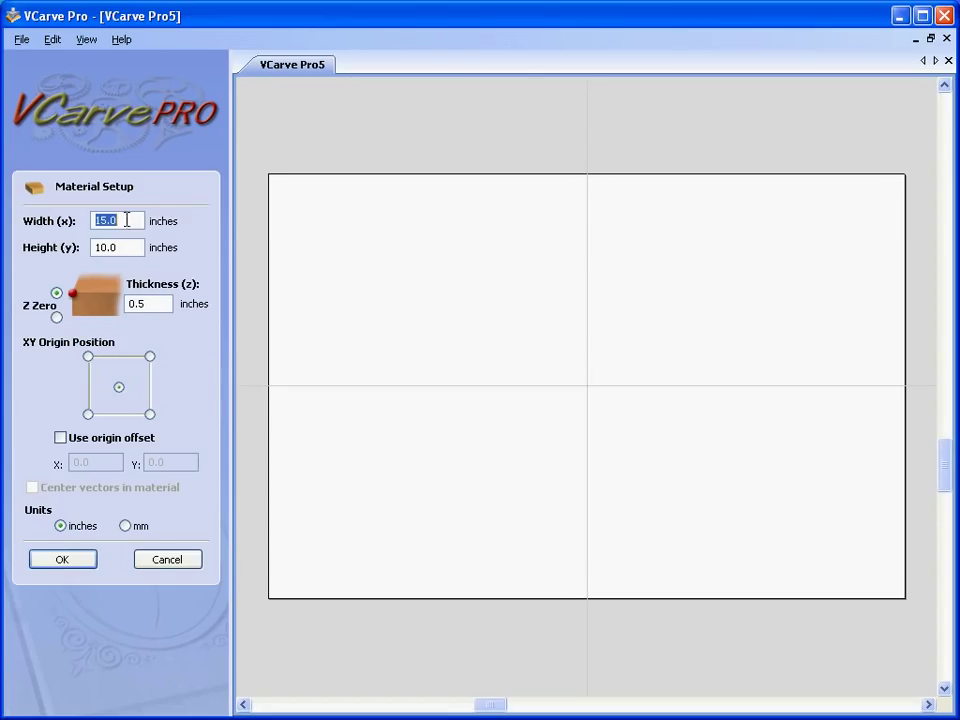
pyautogui.write('22')
pyautogui.click(137, 248)
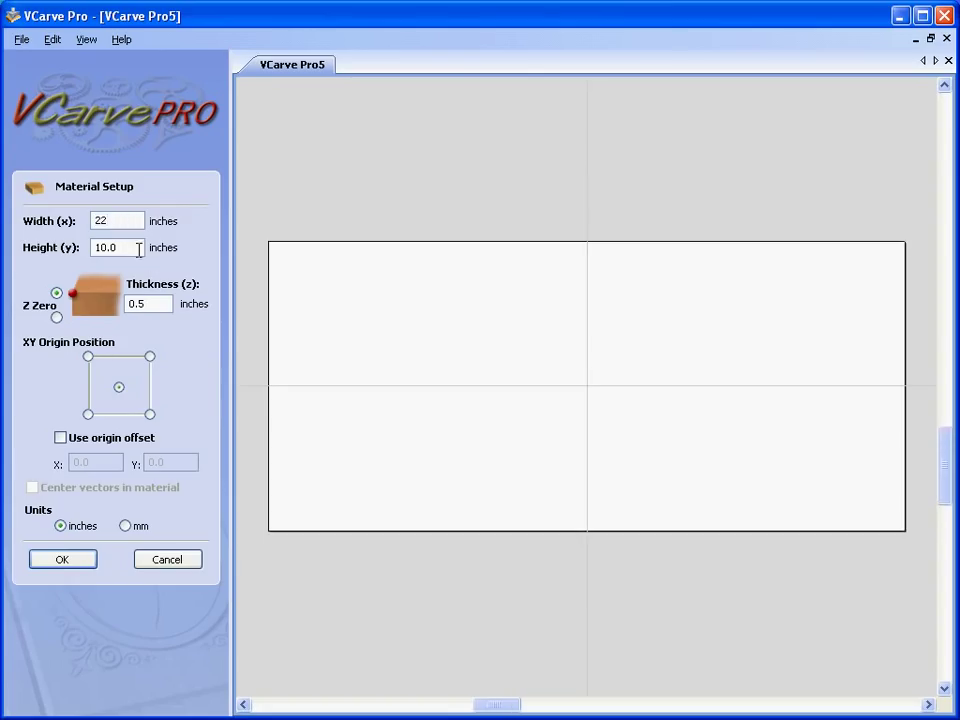
pyautogui.write('28')
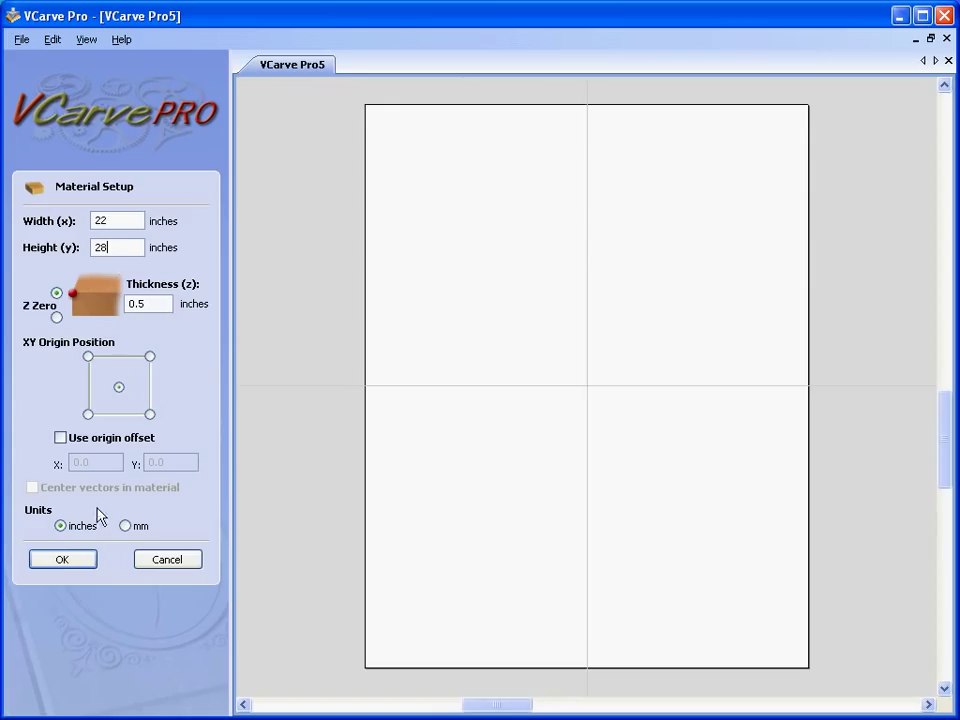
pyautogui.click(88, 415)
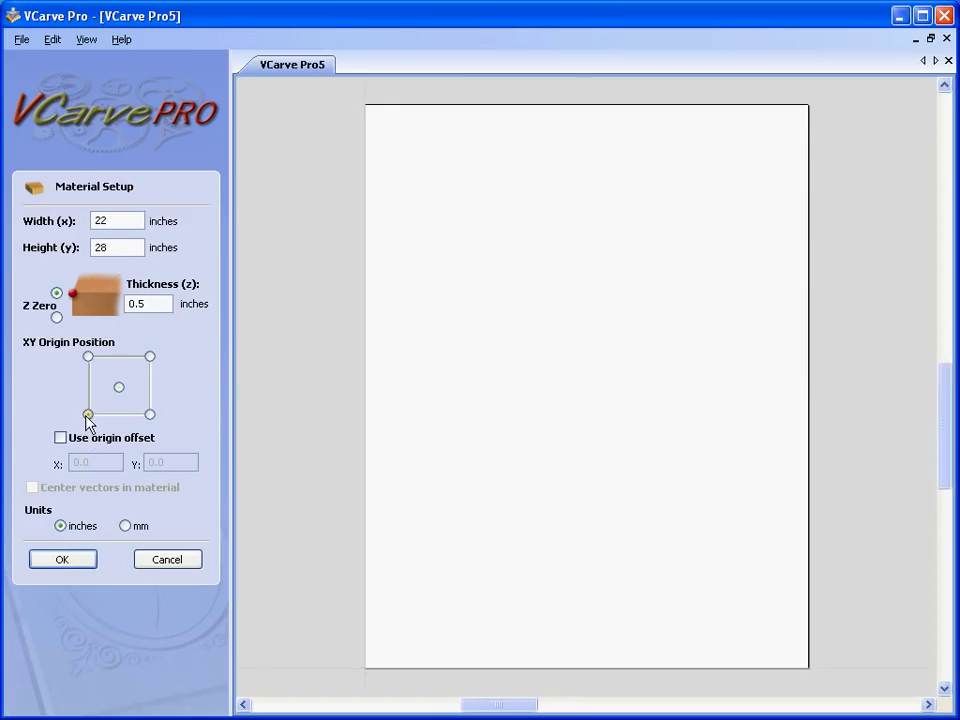
pyautogui.moveTo(150, 305); pyautogui.dragTo(127, 306)
pyautogui.write('1')
pyautogui.click(71, 562)
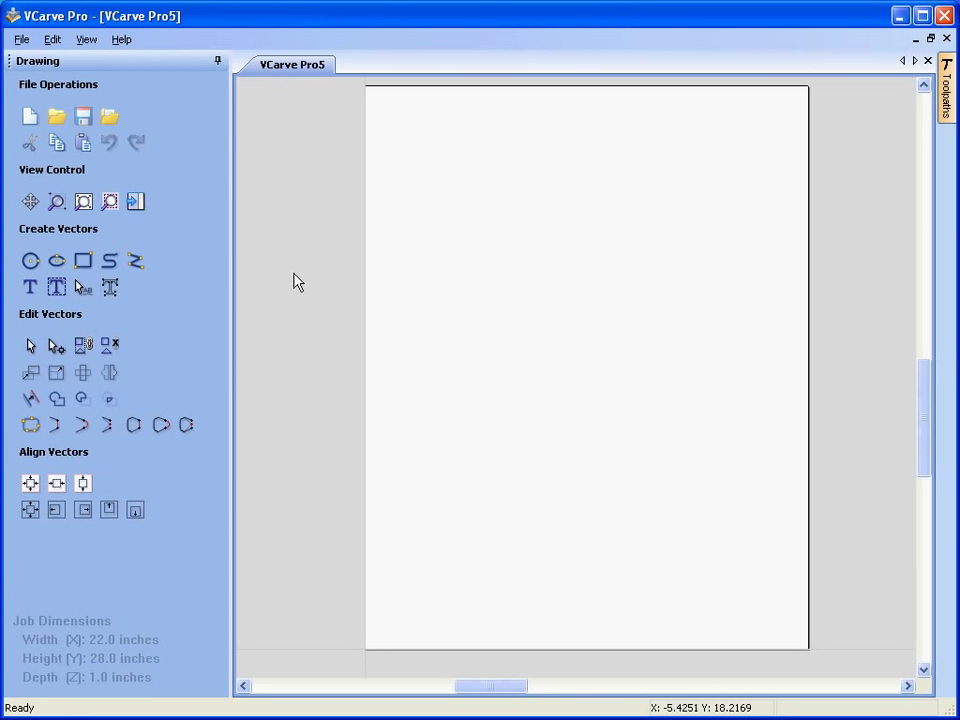
# Step: Draw a 20 × 26 inch rectangle and centre it on the material
pyautogui.click(83, 261)
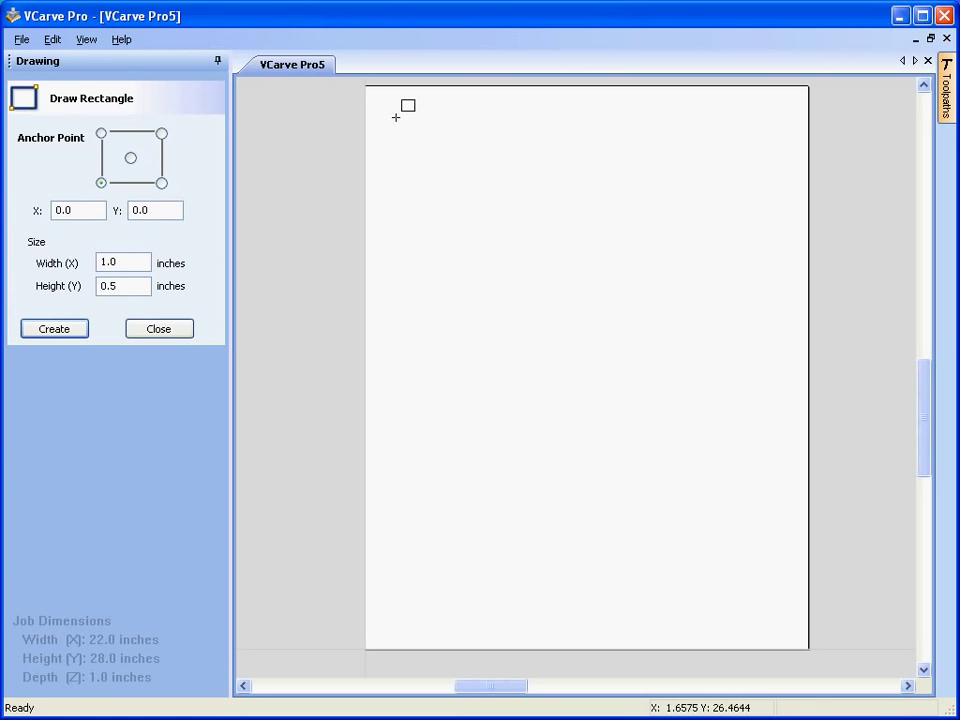
pyautogui.moveTo(401, 117); pyautogui.dragTo(773, 615)
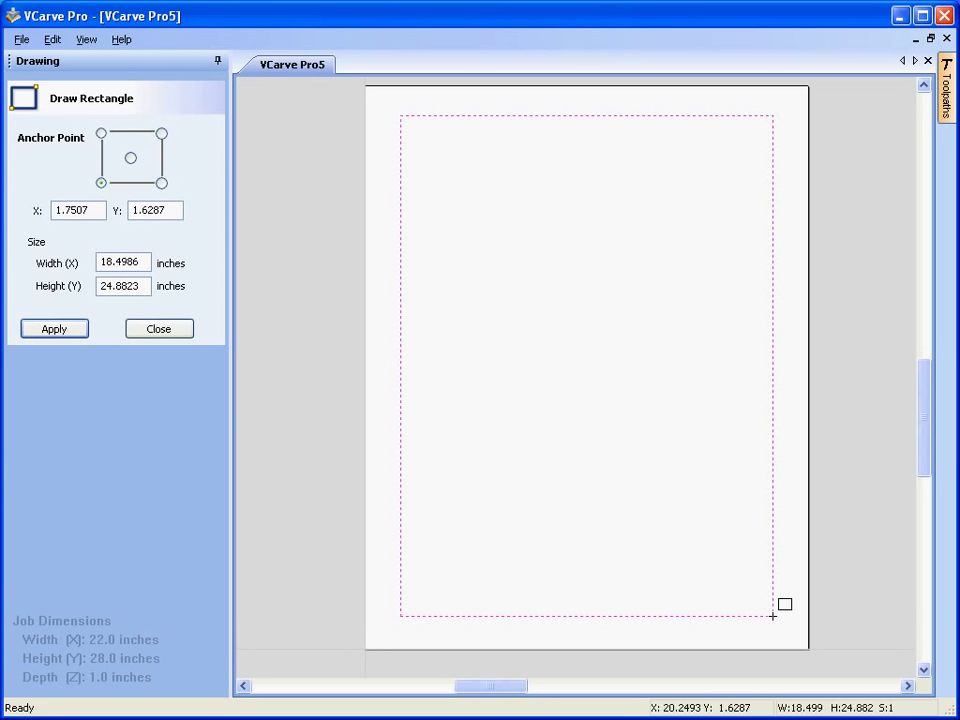
pyautogui.doubleClick(142, 261)
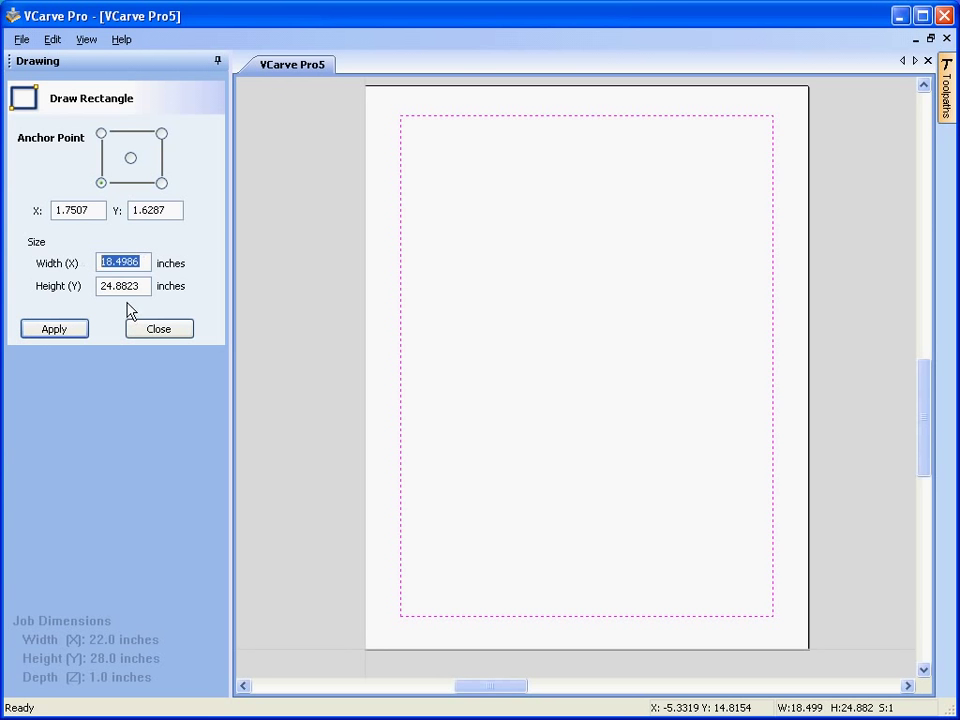
pyautogui.write('20')
pyautogui.doubleClick(137, 285)
pyautogui.write('26')
pyautogui.click(60, 334)
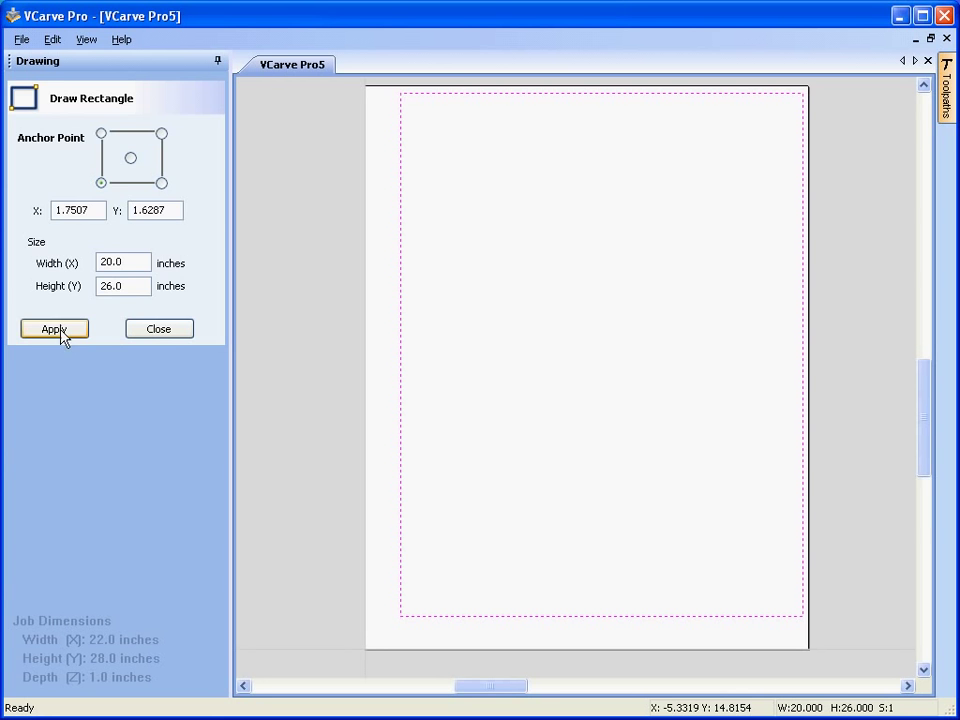
pyautogui.click(164, 333)
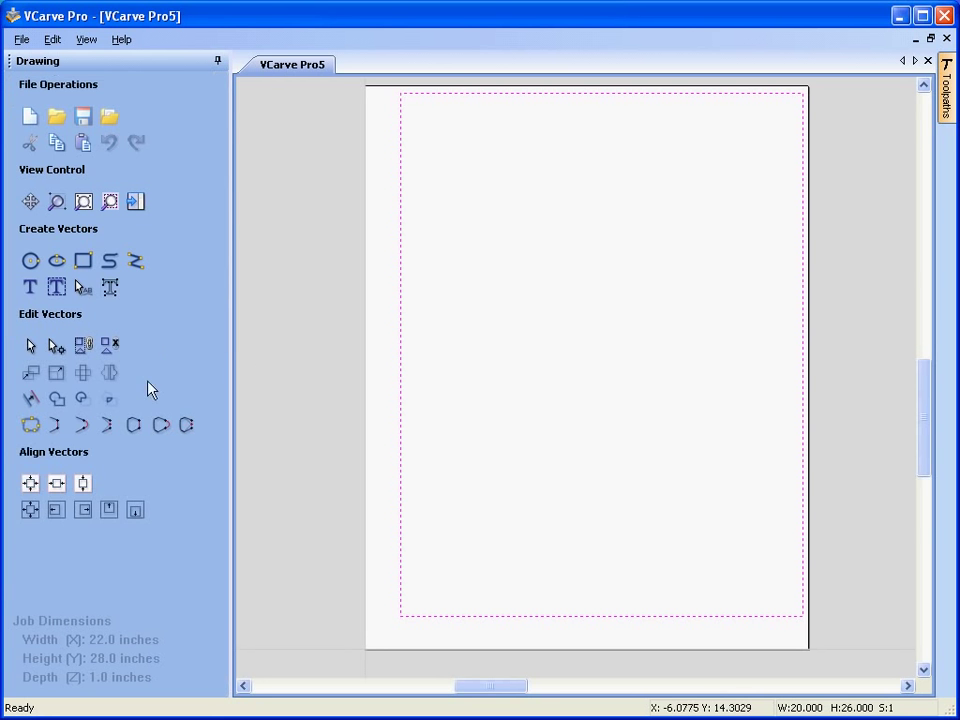
pyautogui.click(30, 484)
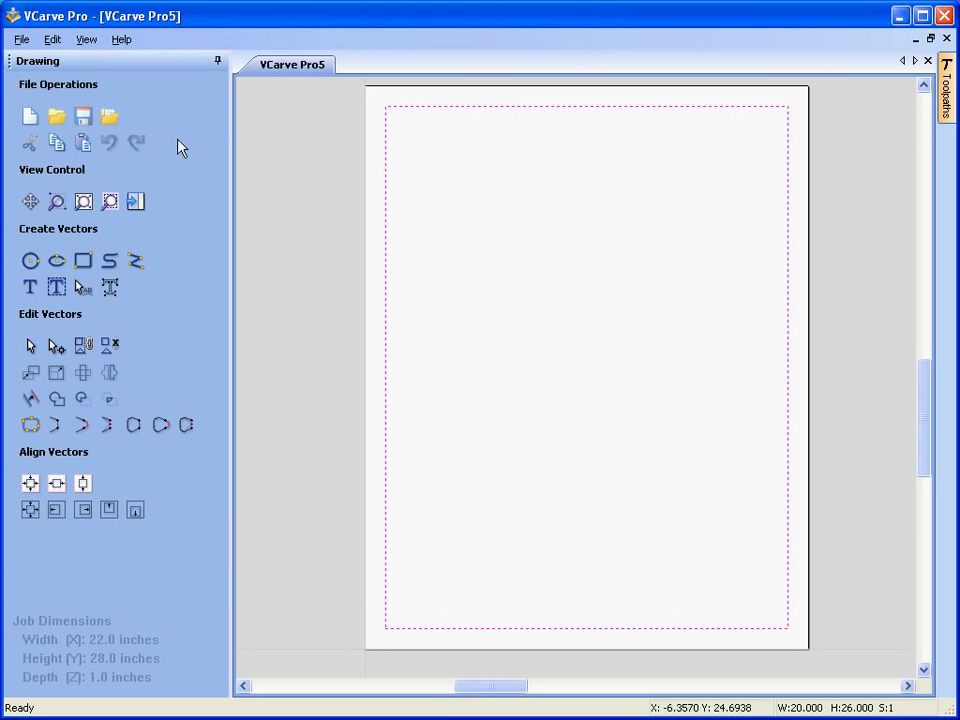
# Step: Open Lilly+Toolpaths.v3m and move its lily relief oval onto the panel
pyautogui.click(111, 119)
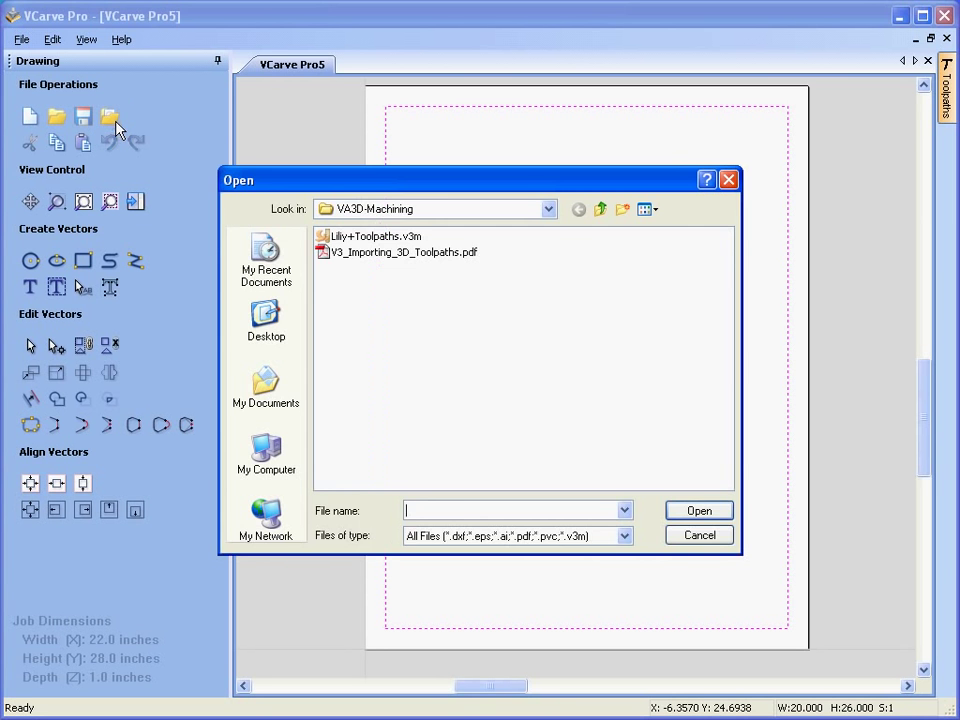
pyautogui.click(395, 237)
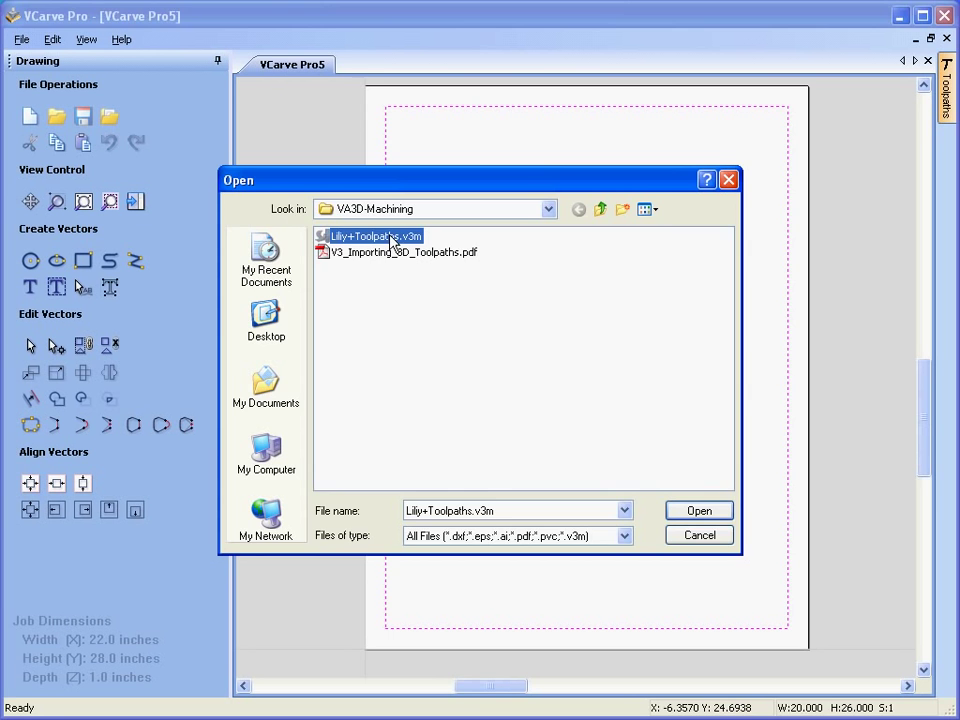
pyautogui.doubleClick(392, 238)
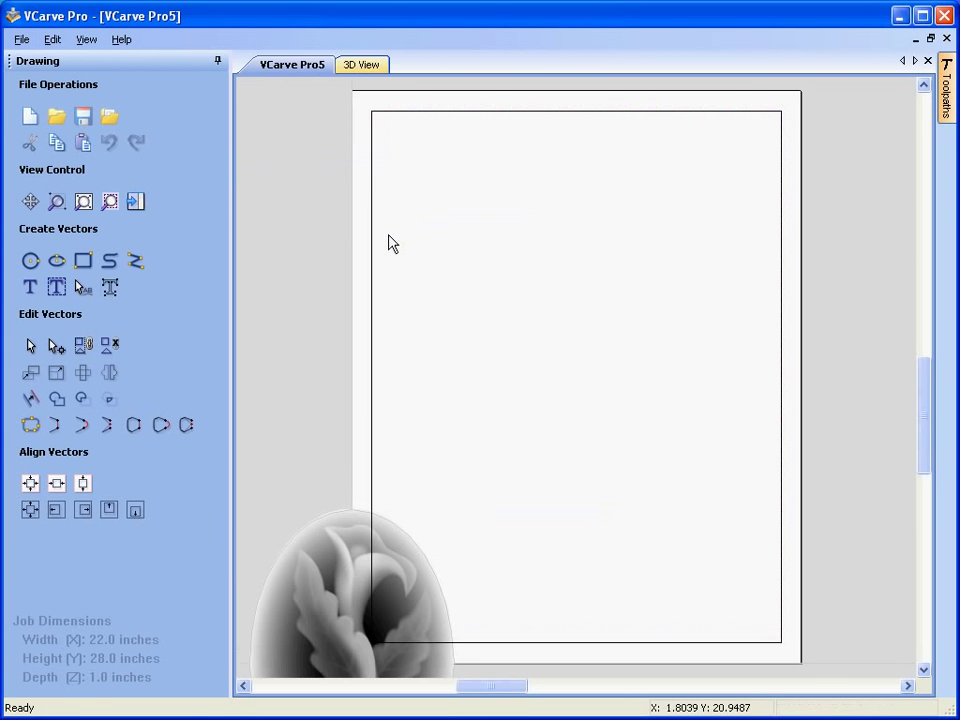
pyautogui.scroll(-2, 463, 407)
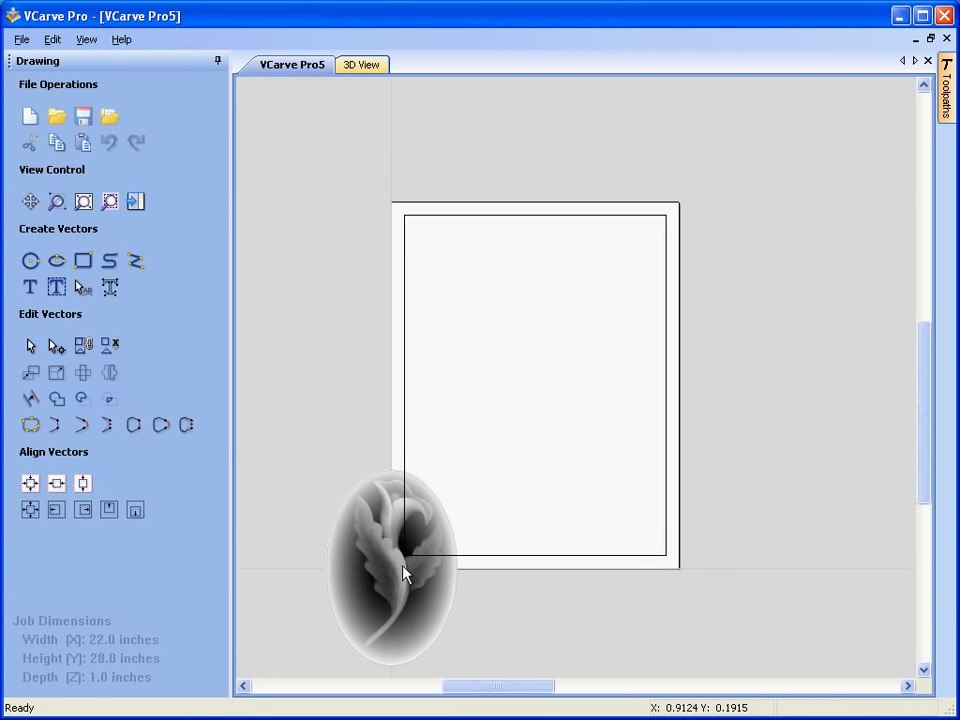
pyautogui.click(425, 577)
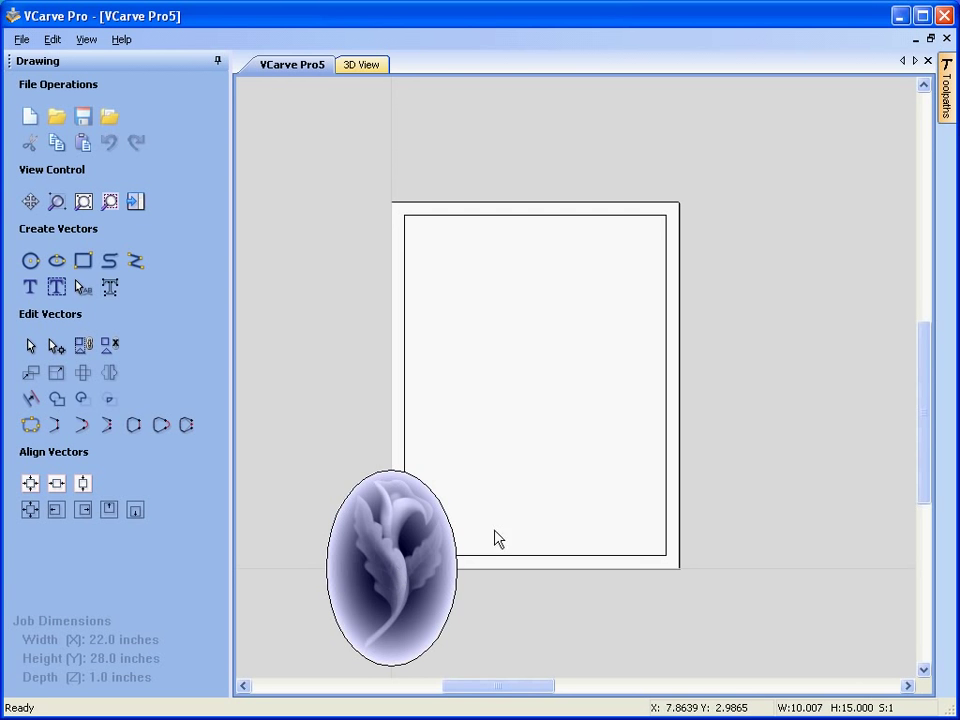
pyautogui.click(422, 551)
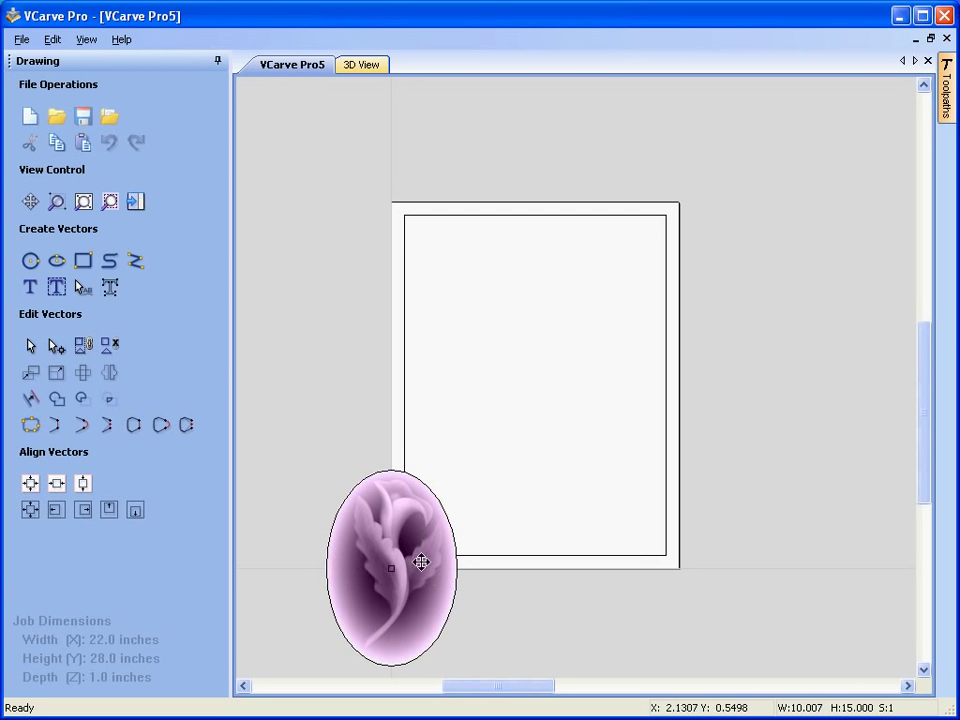
pyautogui.moveTo(414, 553); pyautogui.dragTo(514, 360)
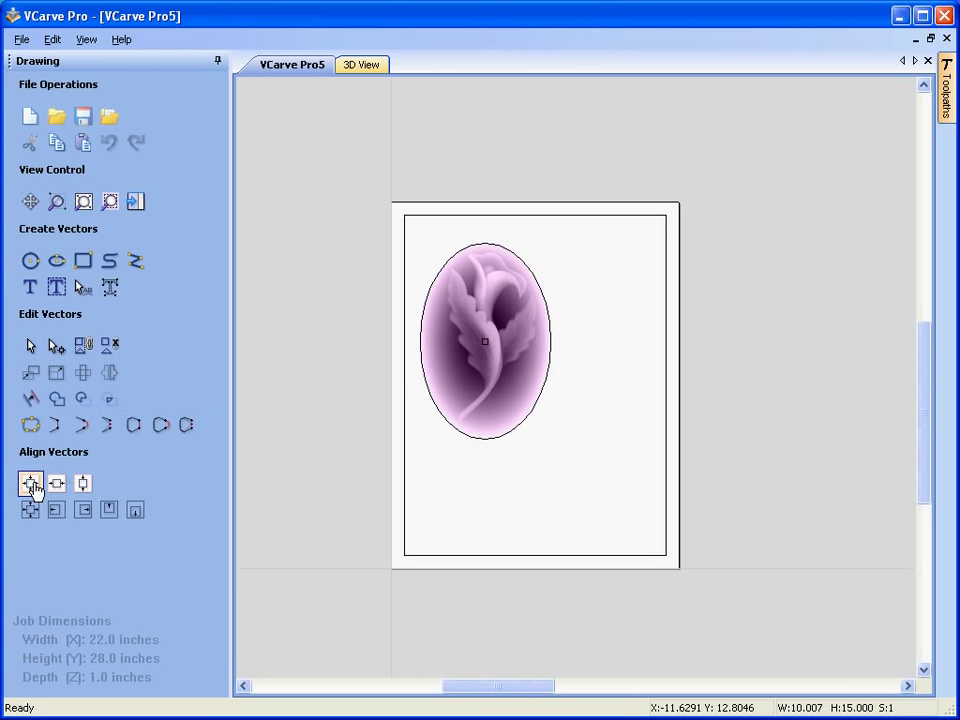
# Step: Centre the lily oval on the material and switch to the 3D view
pyautogui.click(31, 484)
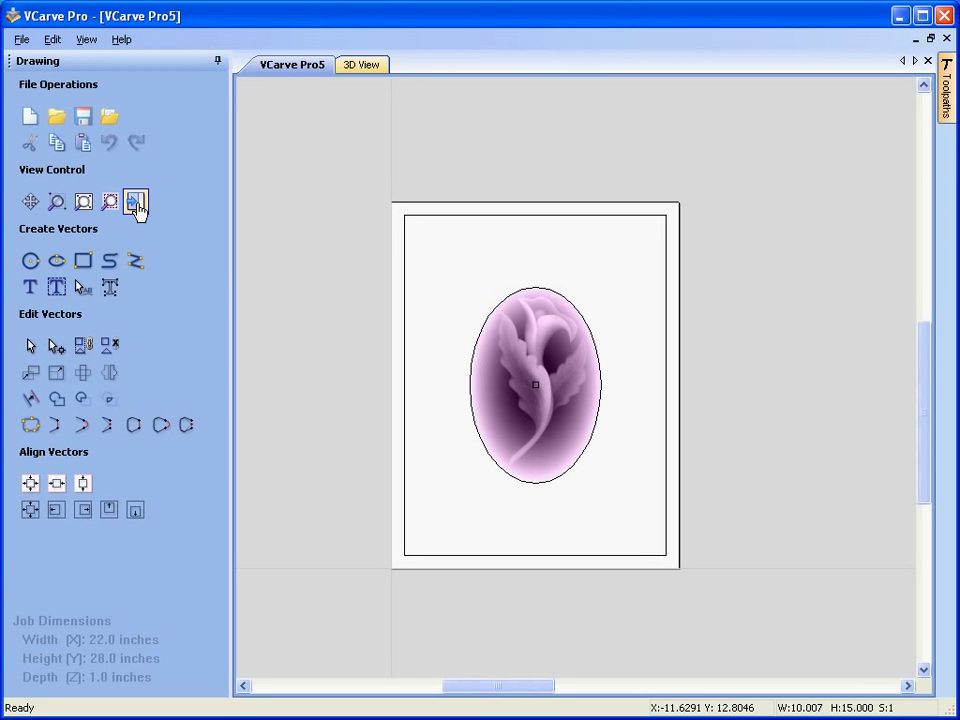
pyautogui.click(362, 67)
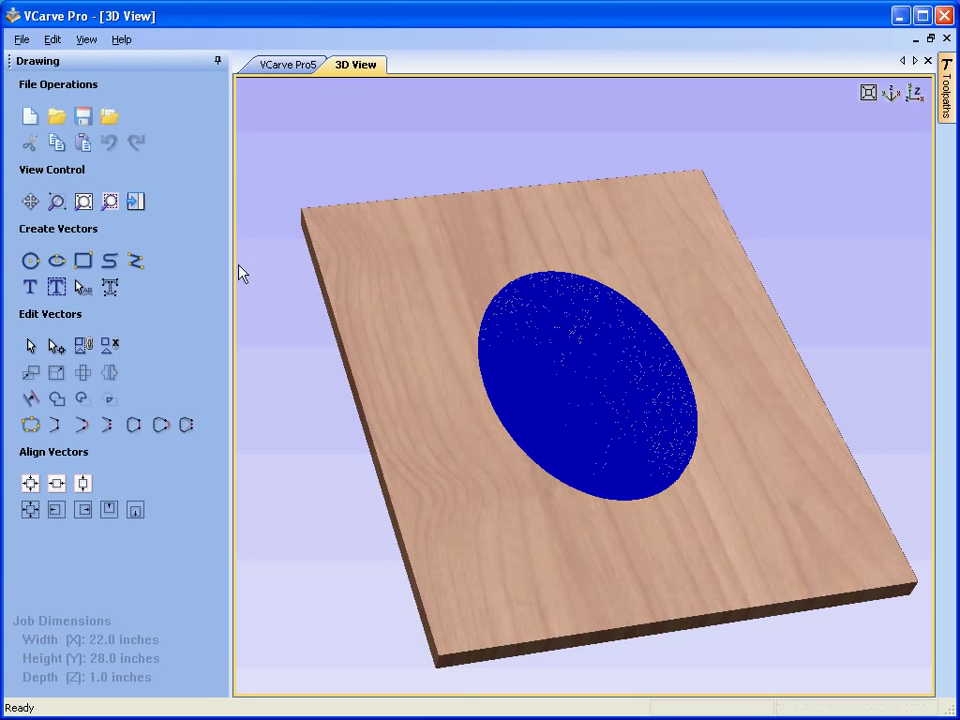
# Step: Hide the F toolpath and run an animated preview of the R lily toolpath
pyautogui.click(137, 204)
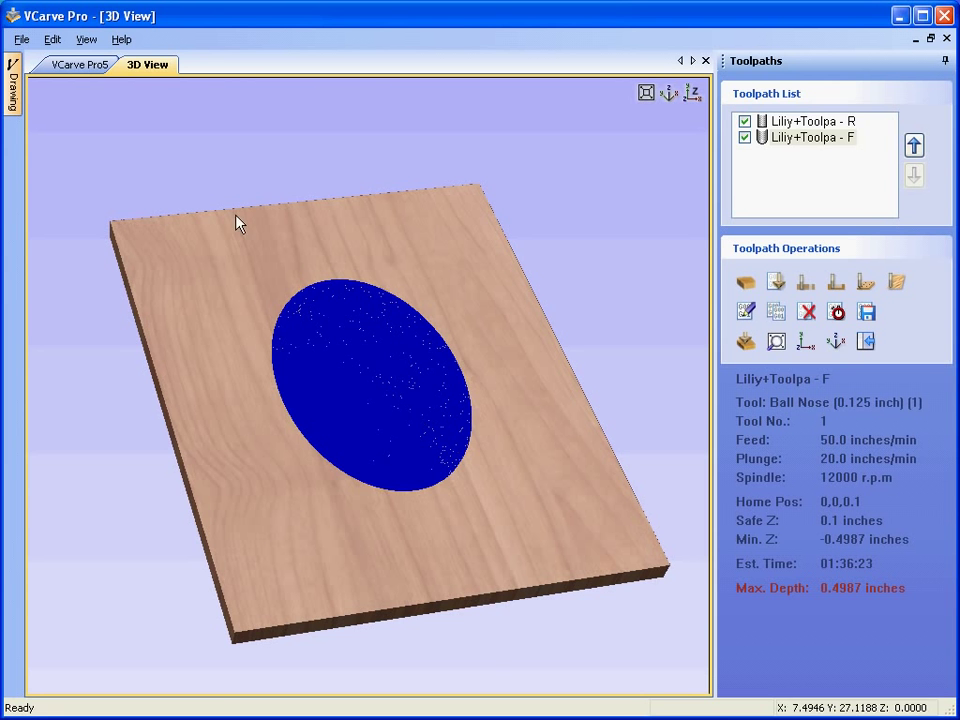
pyautogui.click(745, 138)
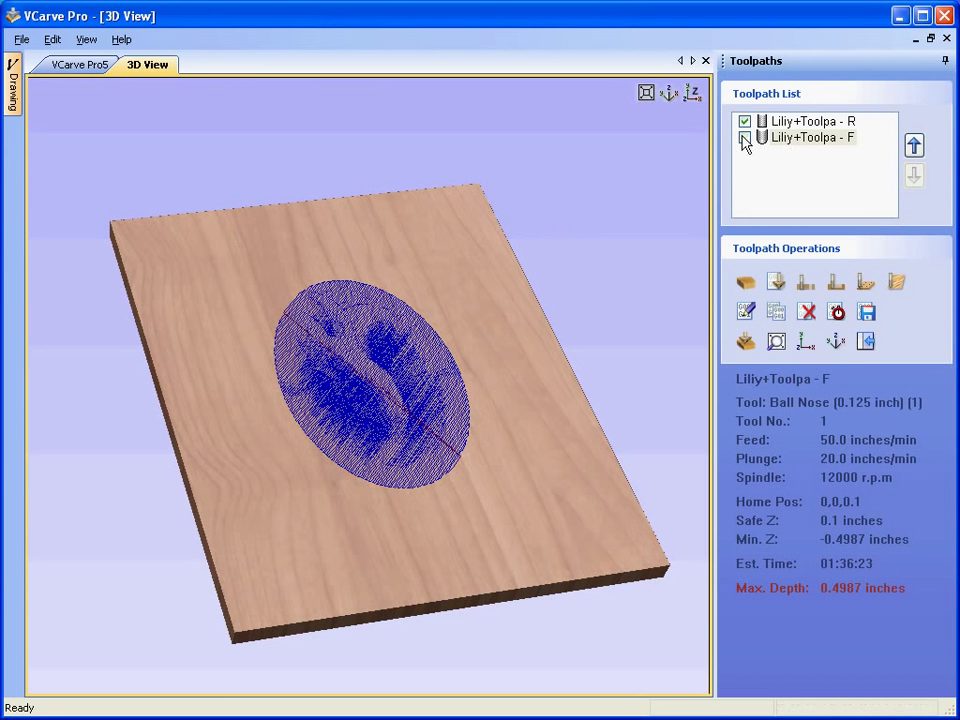
pyautogui.click(800, 121)
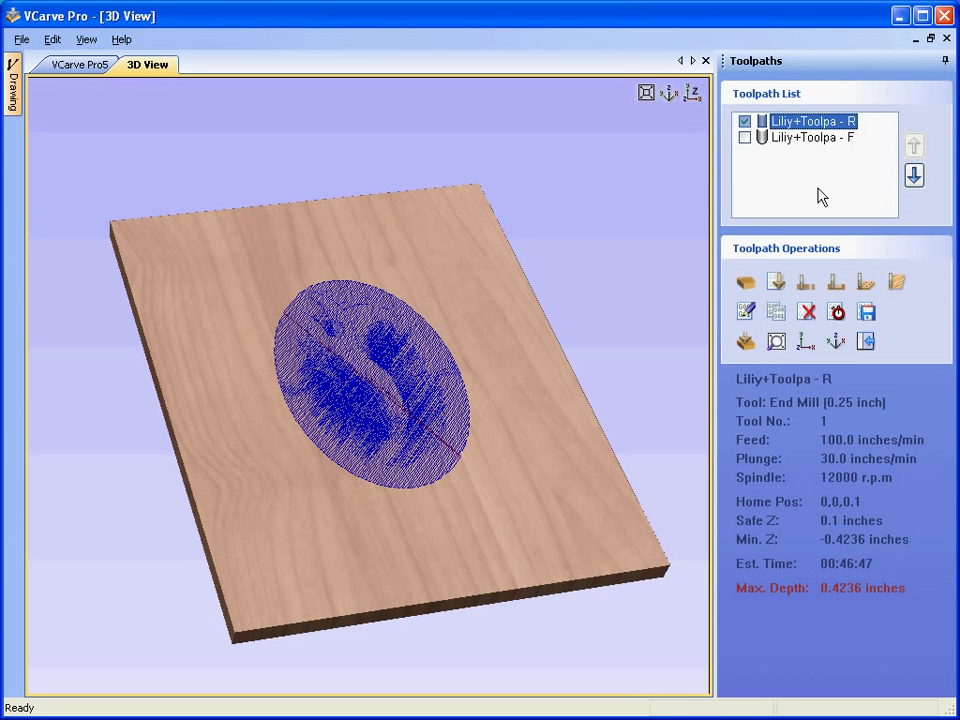
pyautogui.click(746, 342)
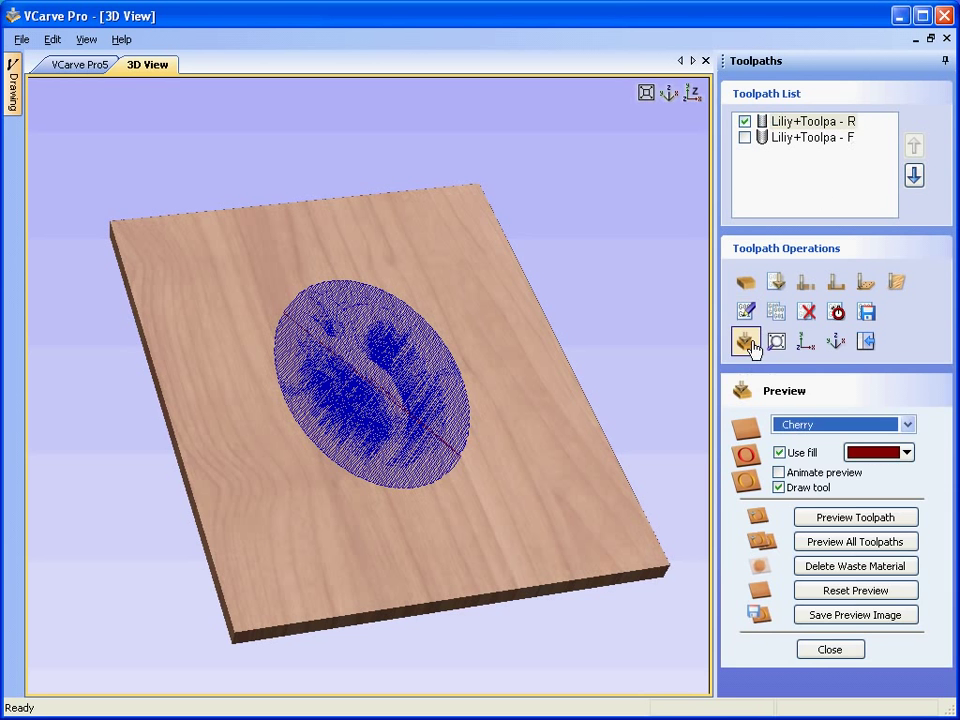
pyautogui.click(800, 474)
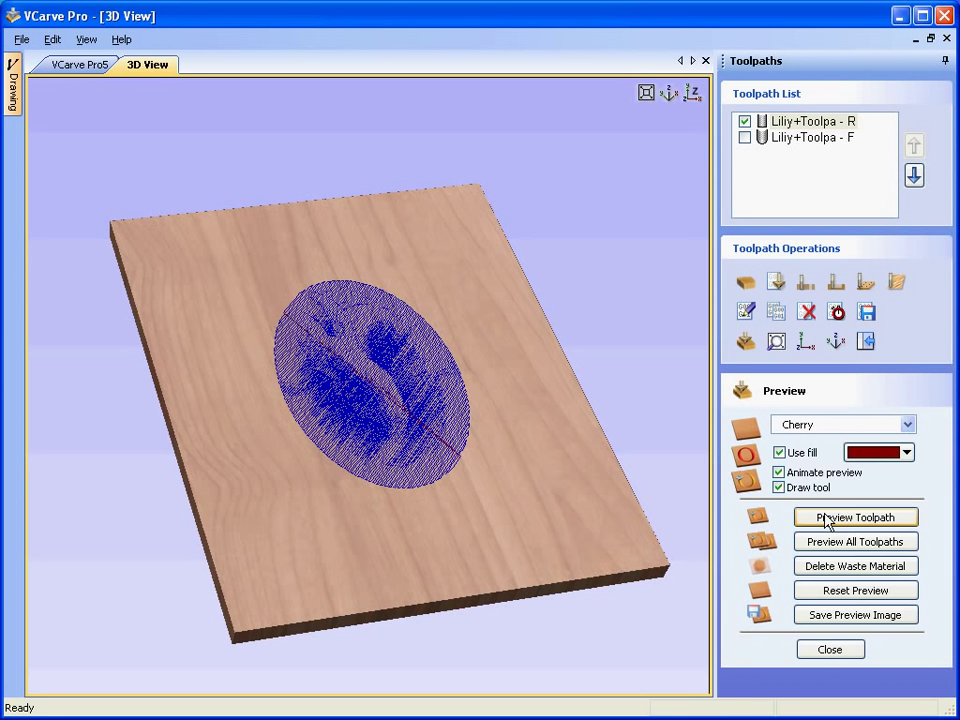
pyautogui.click(816, 520)
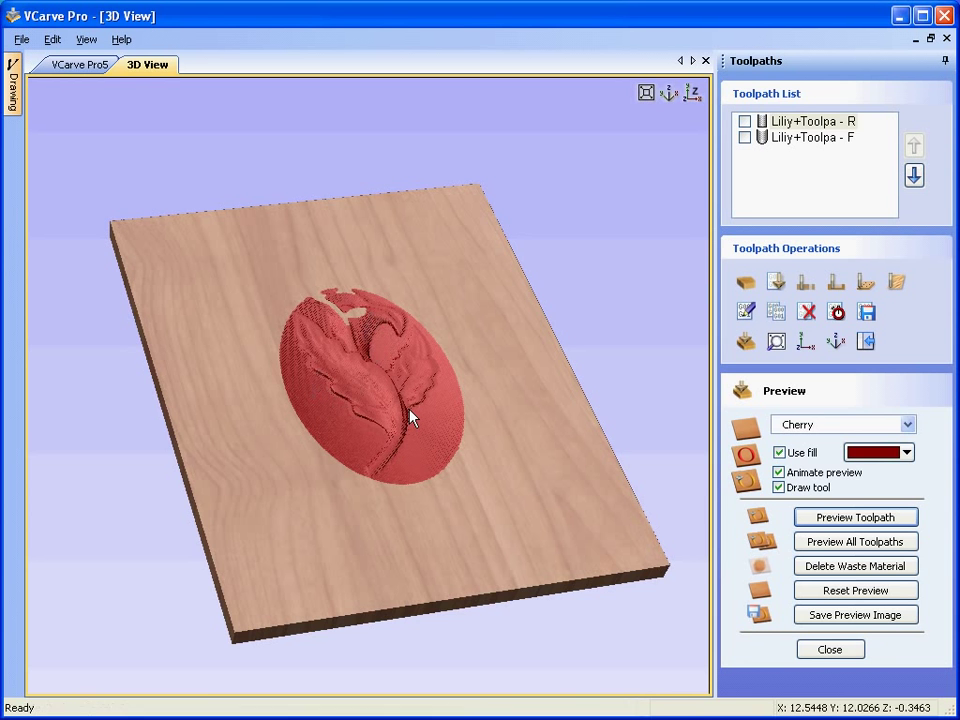
pyautogui.moveTo(398, 416); pyautogui.dragTo(417, 406)
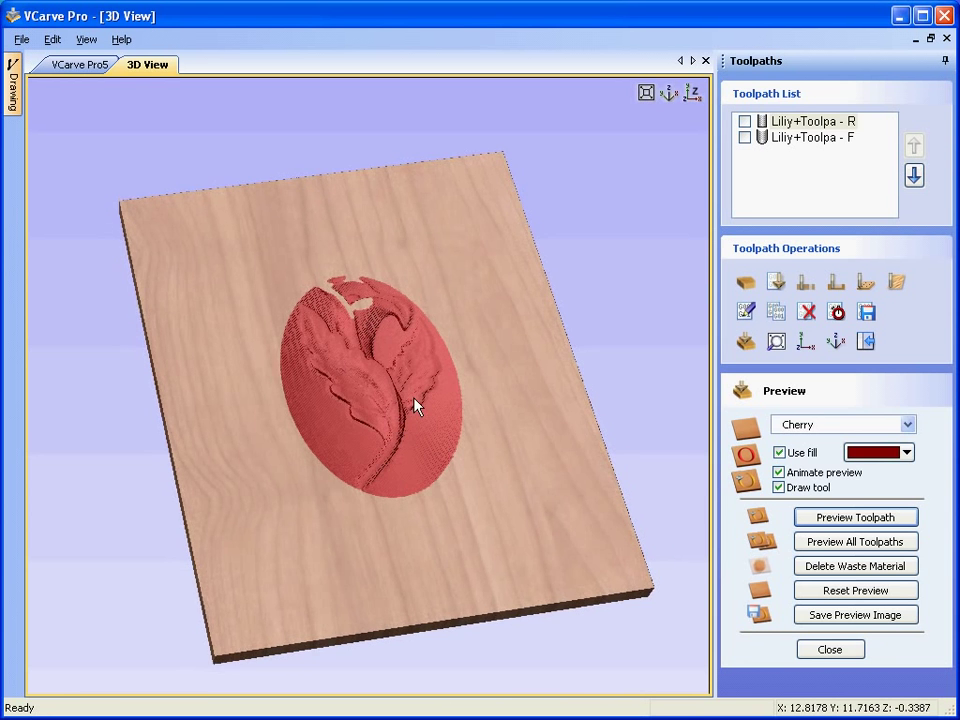
pyautogui.scroll(3, 416, 403)
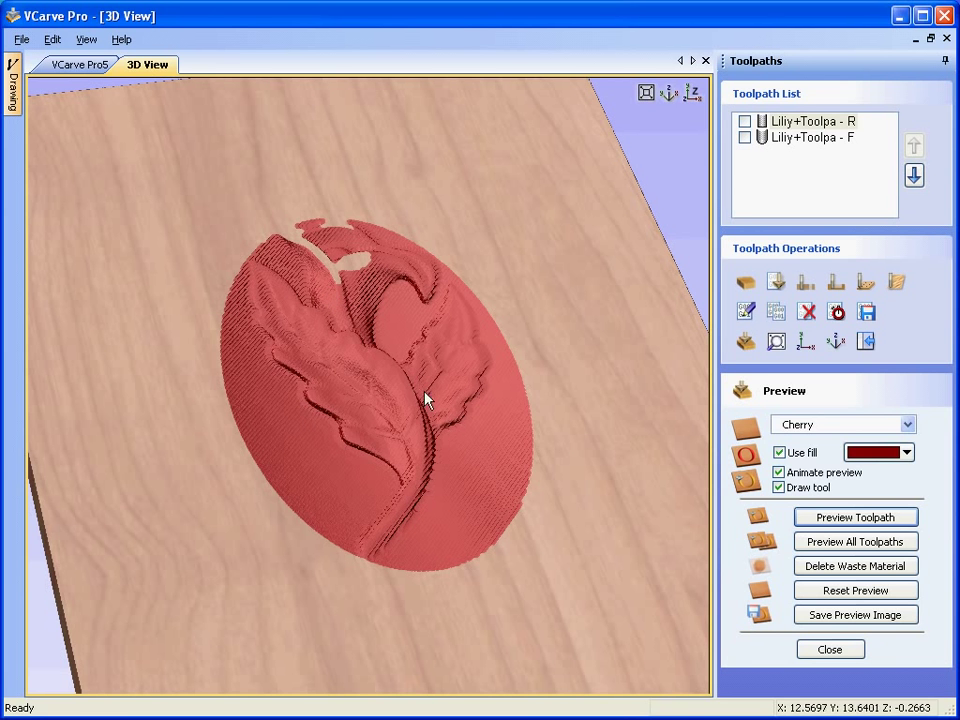
# Step: Preview the second lily toolpath without animation to show the finished relief
pyautogui.click(818, 139)
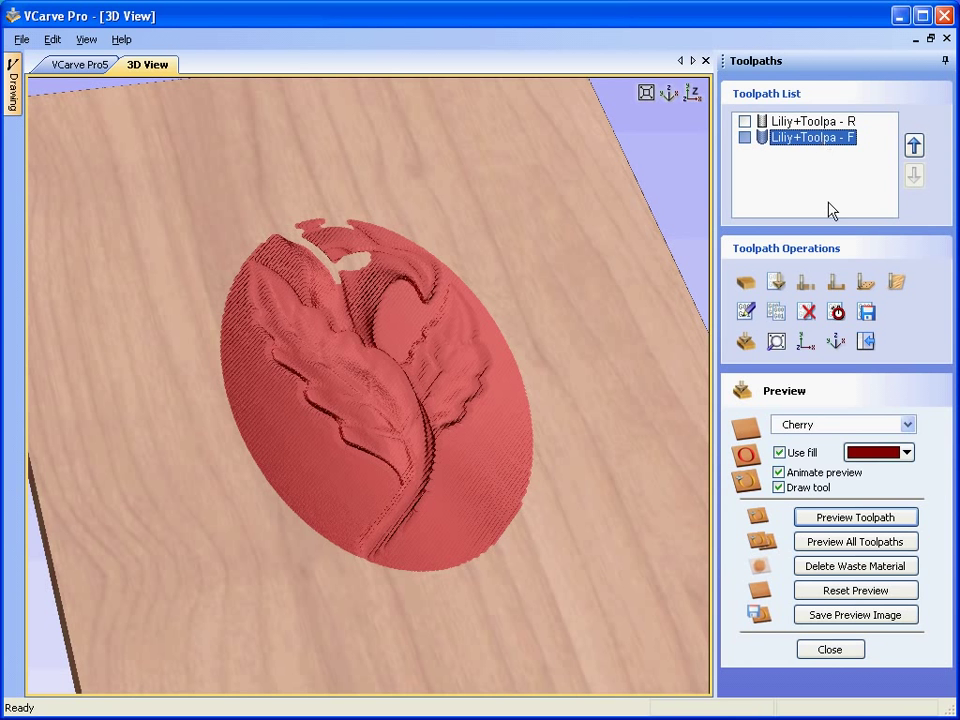
pyautogui.click(857, 519)
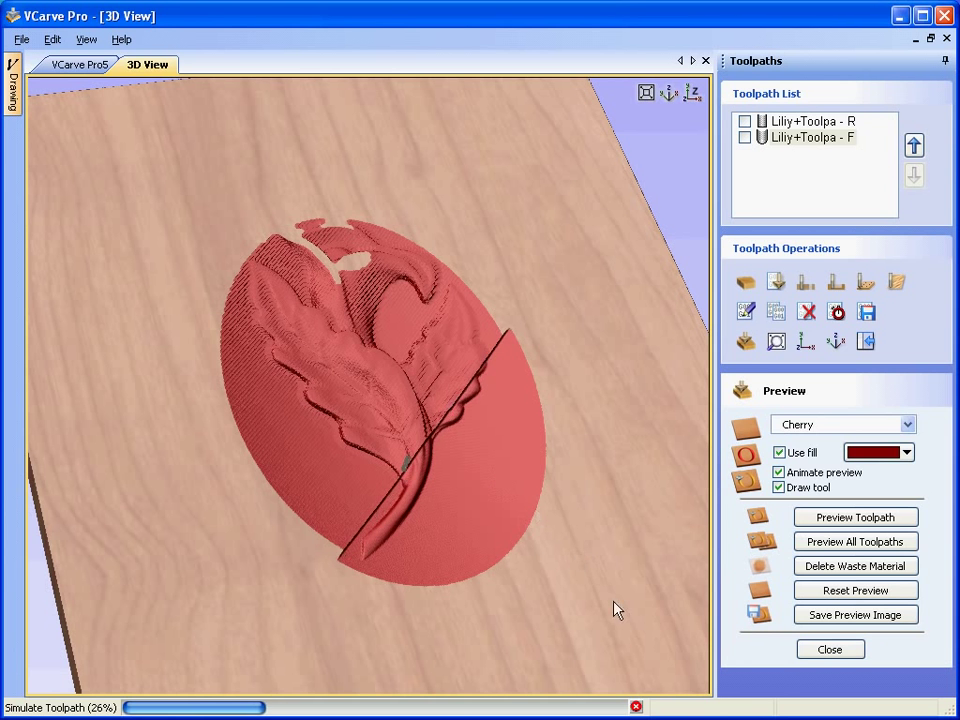
pyautogui.click(637, 705)
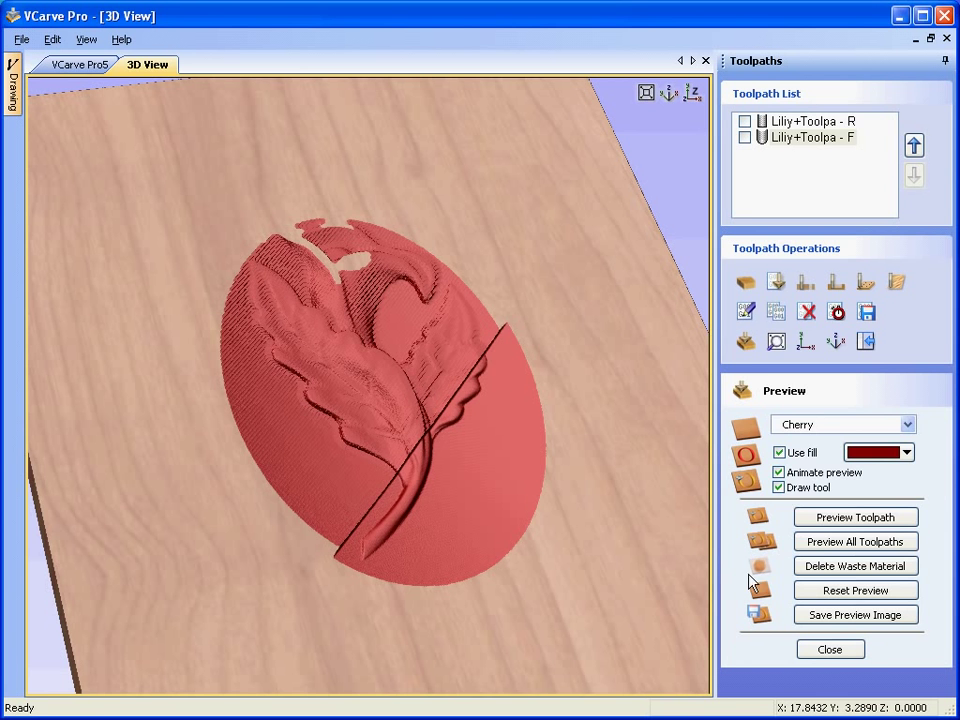
pyautogui.click(798, 472)
pyautogui.click(800, 519)
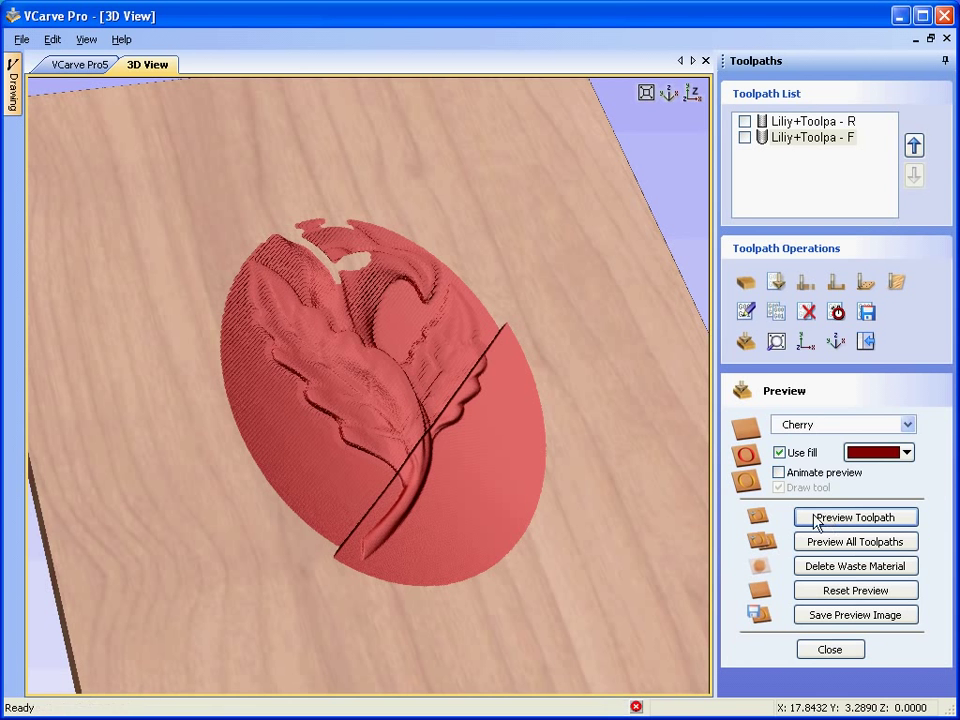
pyautogui.moveTo(404, 473); pyautogui.dragTo(436, 430)
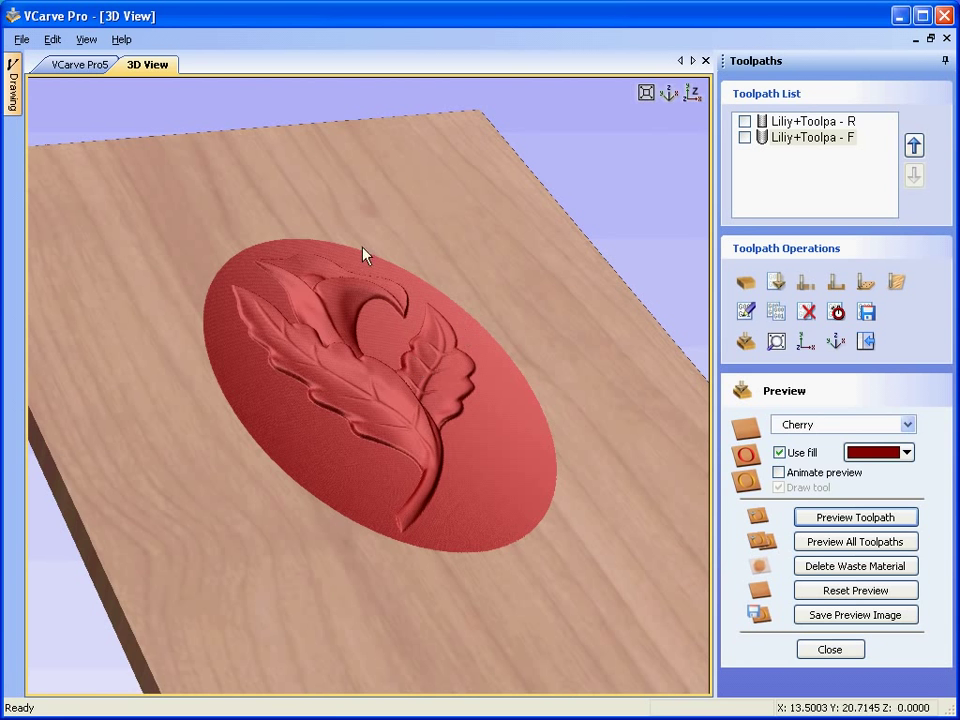
# Step: Calculate a 0.6-inch-deep On-line profile of the border rectangle with the 1/4-inch Ogee bit
pyautogui.click(86, 66)
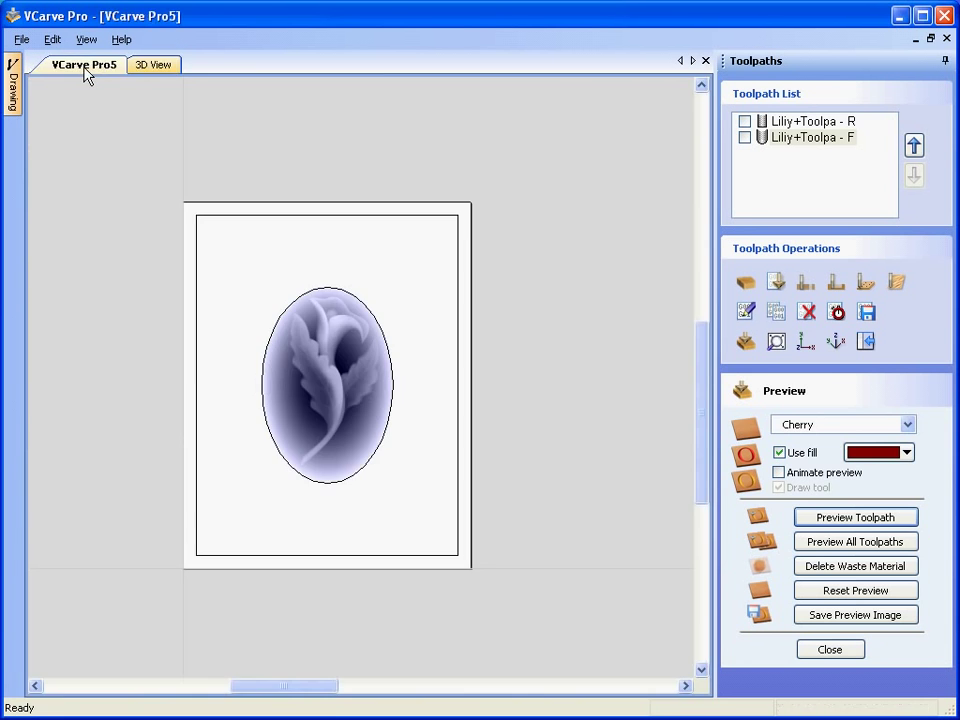
pyautogui.click(249, 225)
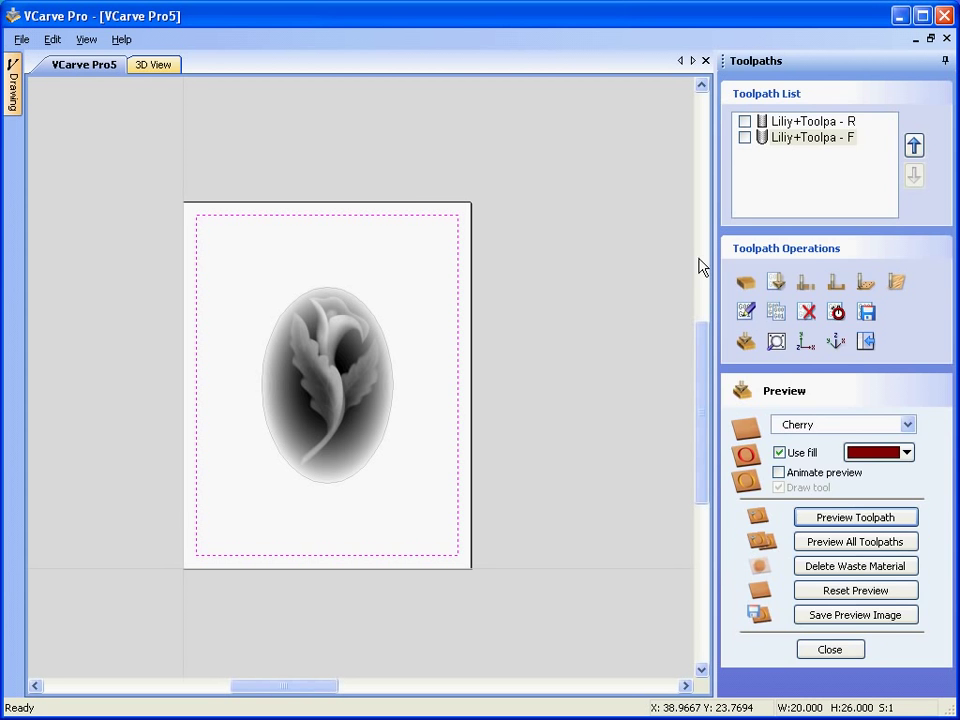
pyautogui.click(806, 282)
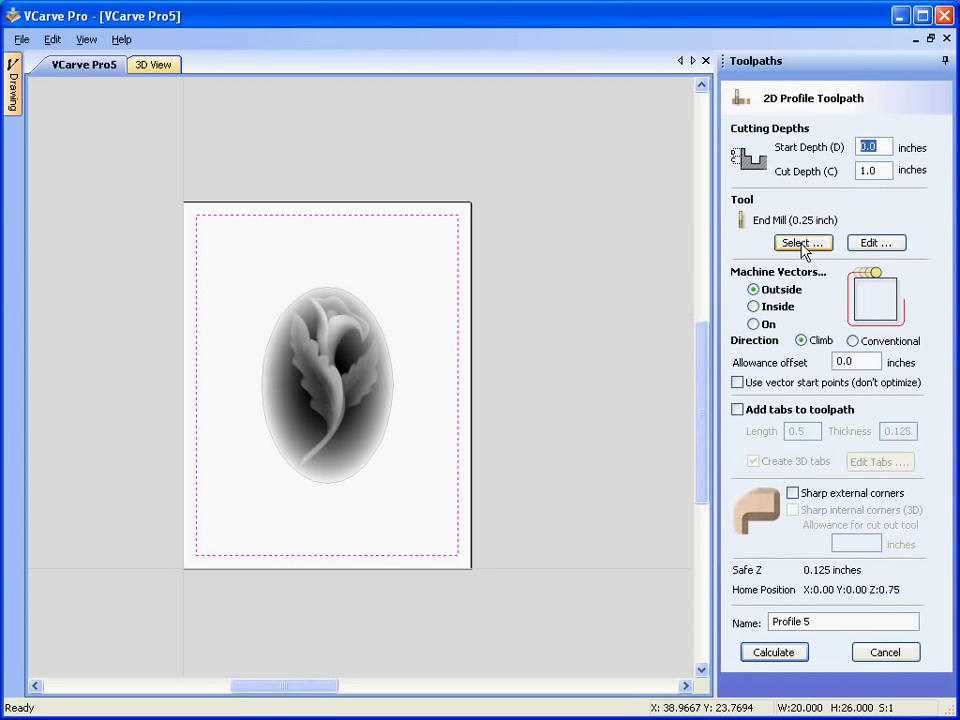
pyautogui.click(803, 244)
pyautogui.click(305, 292)
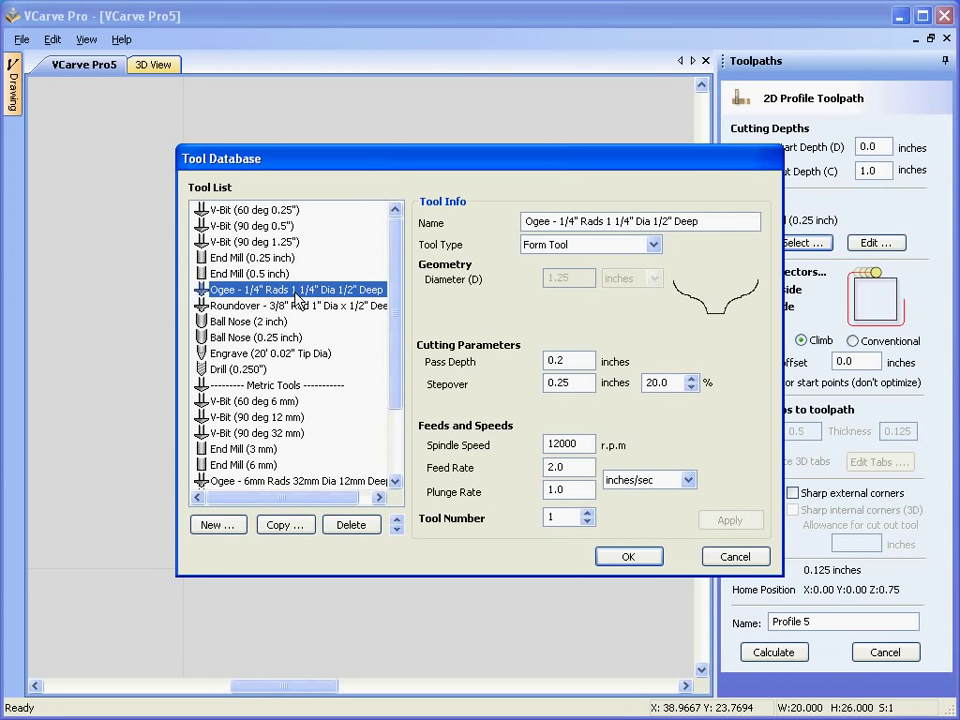
pyautogui.doubleClick(296, 297)
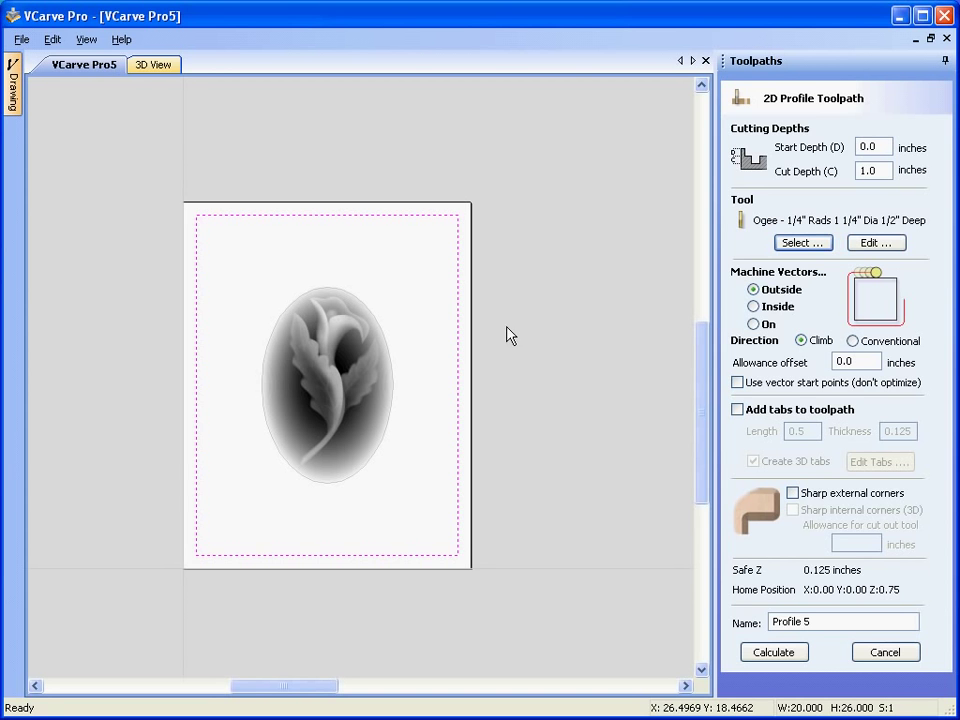
pyautogui.doubleClick(874, 171)
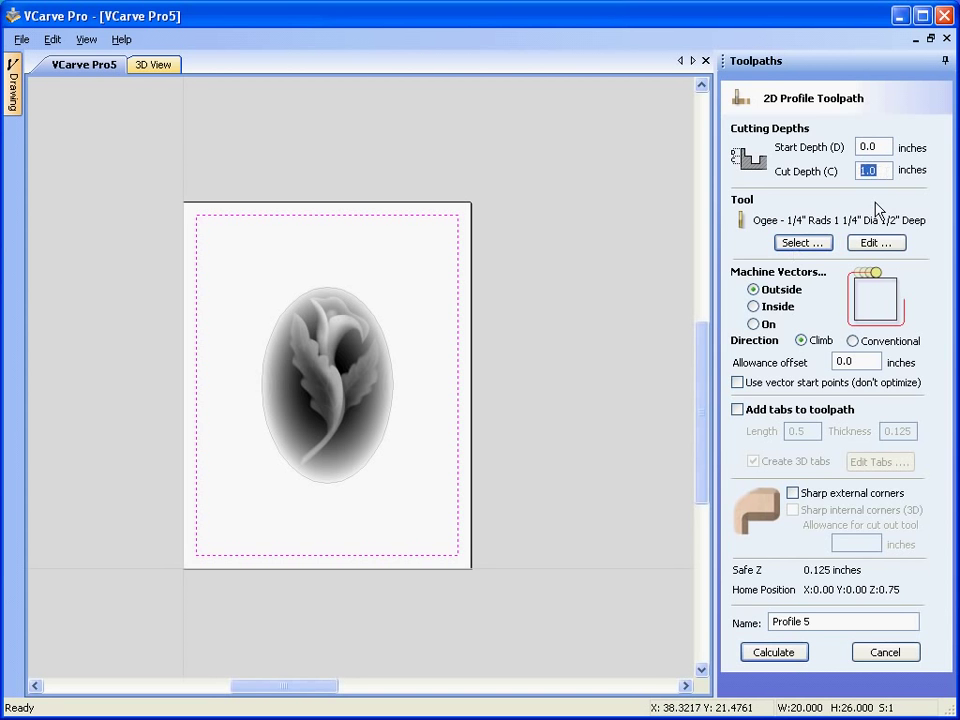
pyautogui.write('0.6')
pyautogui.click(754, 324)
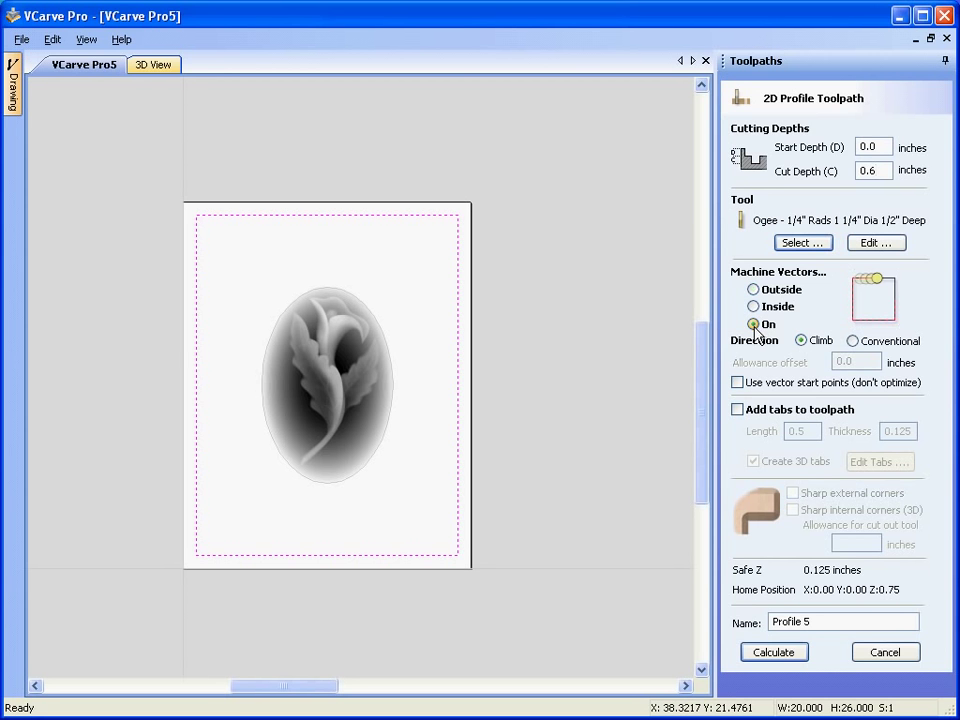
pyautogui.click(789, 655)
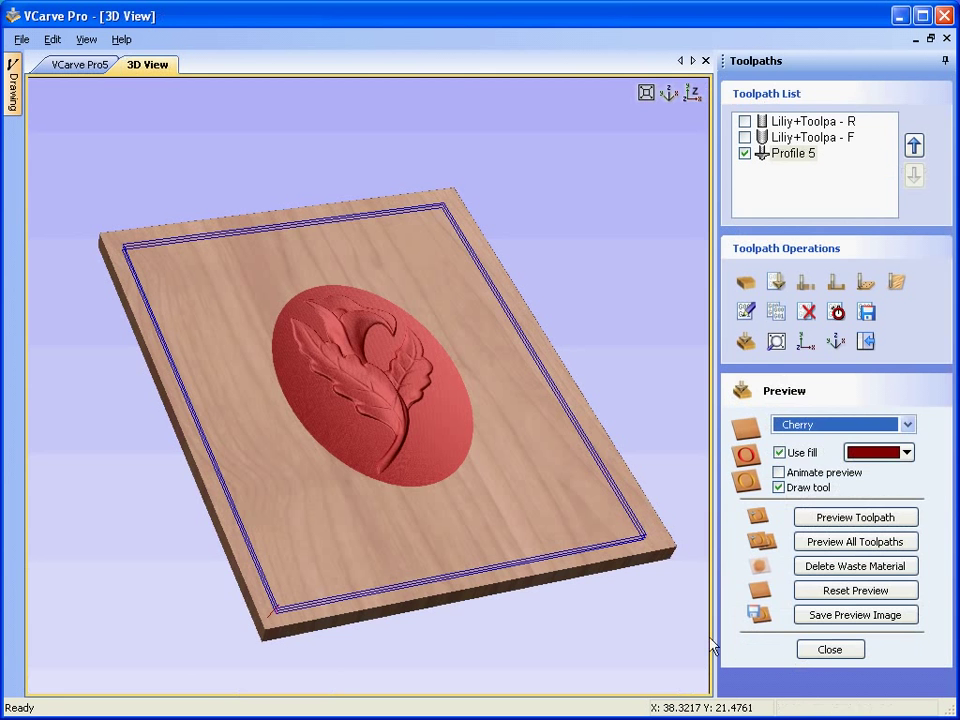
# Step: Preview the ogee border toolpath and tilt the view to inspect the moulded groove
pyautogui.click(808, 519)
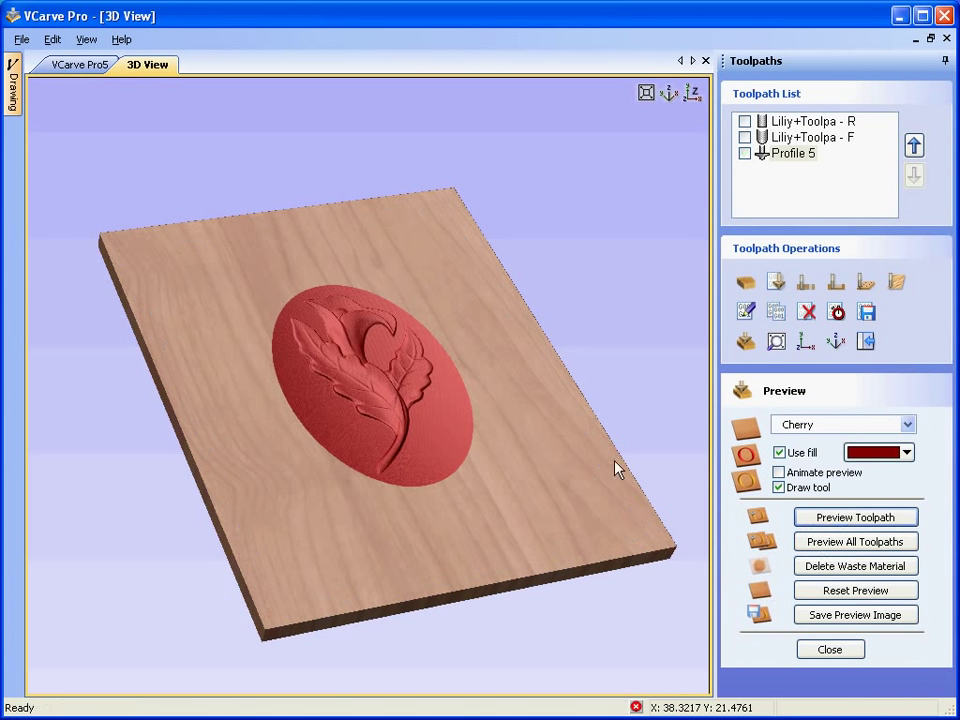
pyautogui.moveTo(382, 409); pyautogui.dragTo(289, 615)
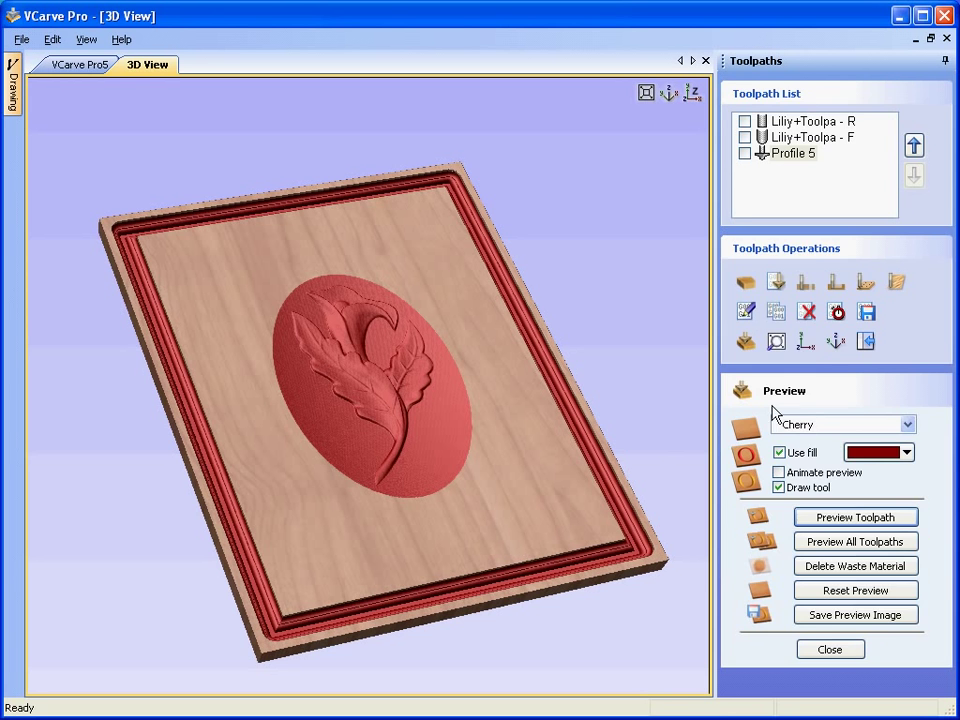
# Step: Calculate and preview a 1-inch-deep outside cutout profile with the 0.25-inch end mill
pyautogui.click(806, 285)
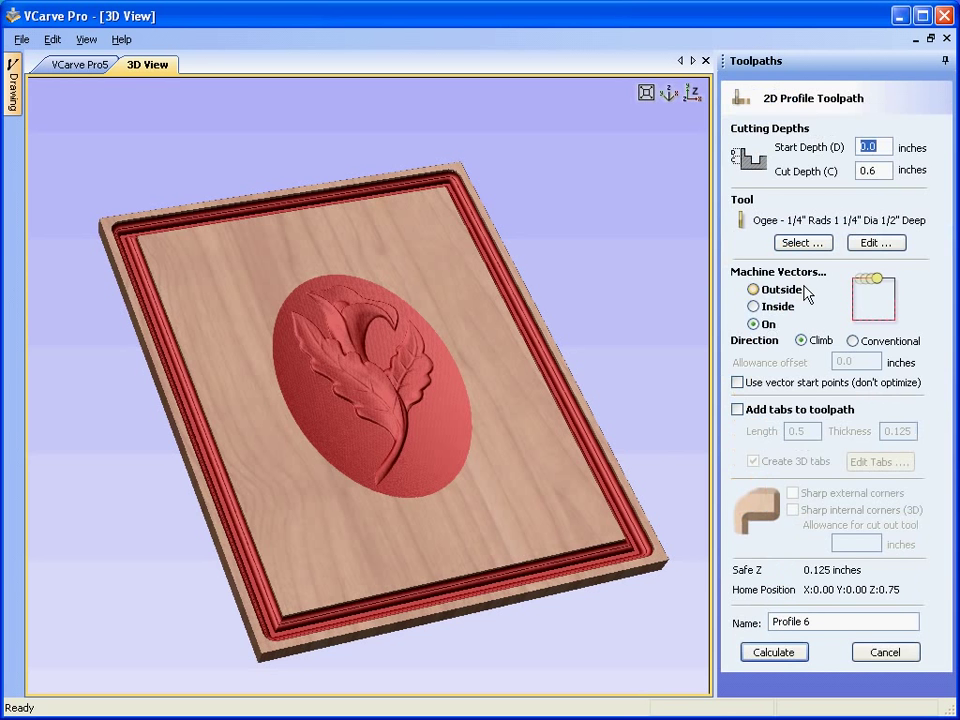
pyautogui.click(754, 290)
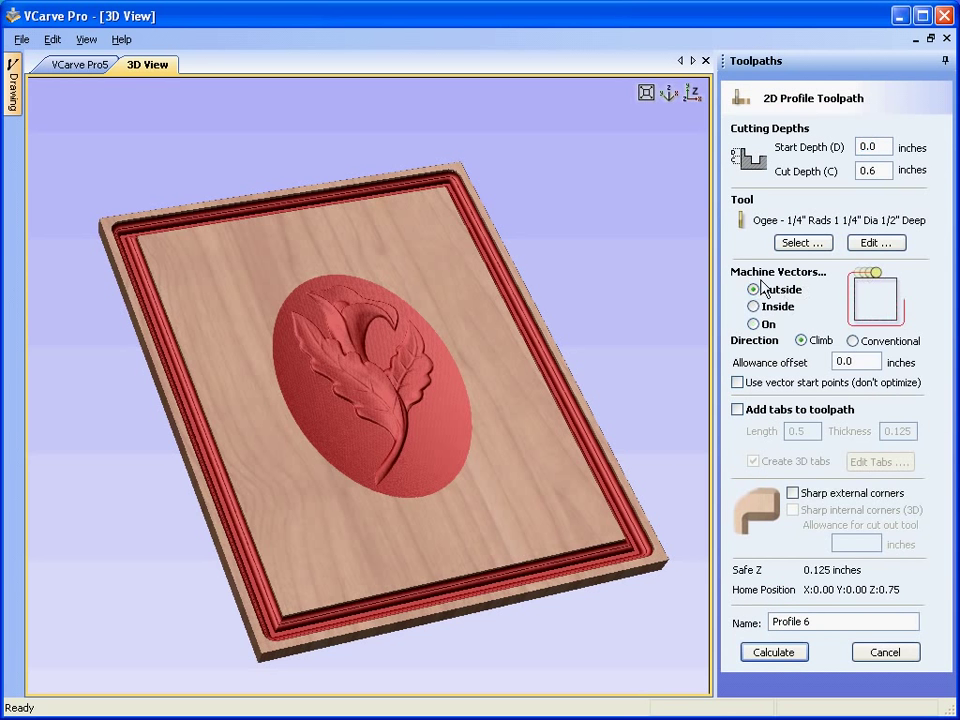
pyautogui.click(796, 245)
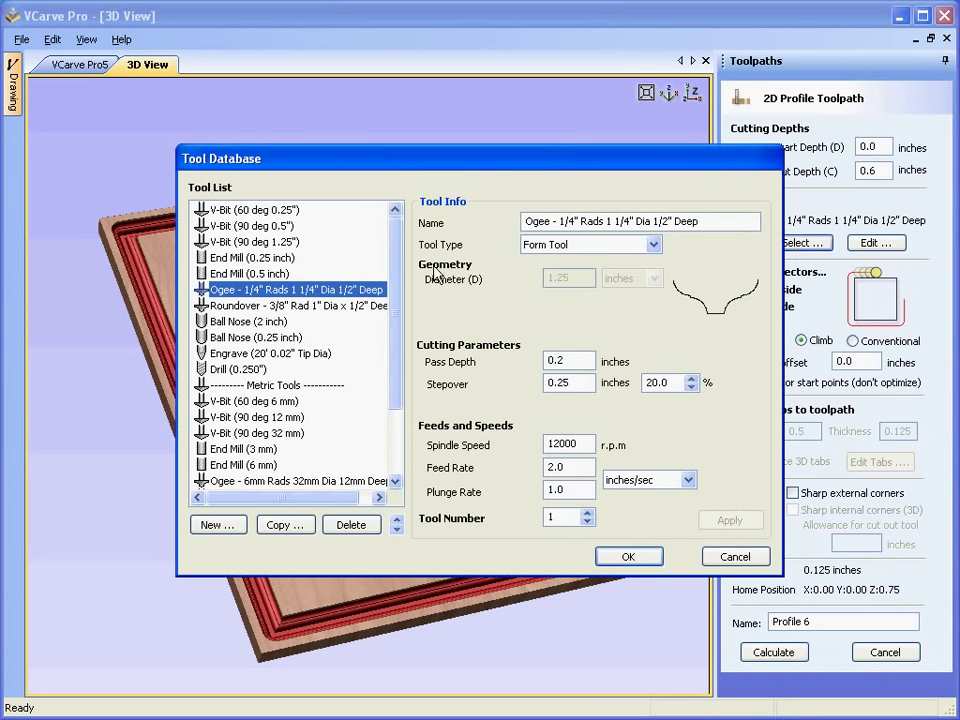
pyautogui.click(254, 258)
pyautogui.doubleClick(258, 262)
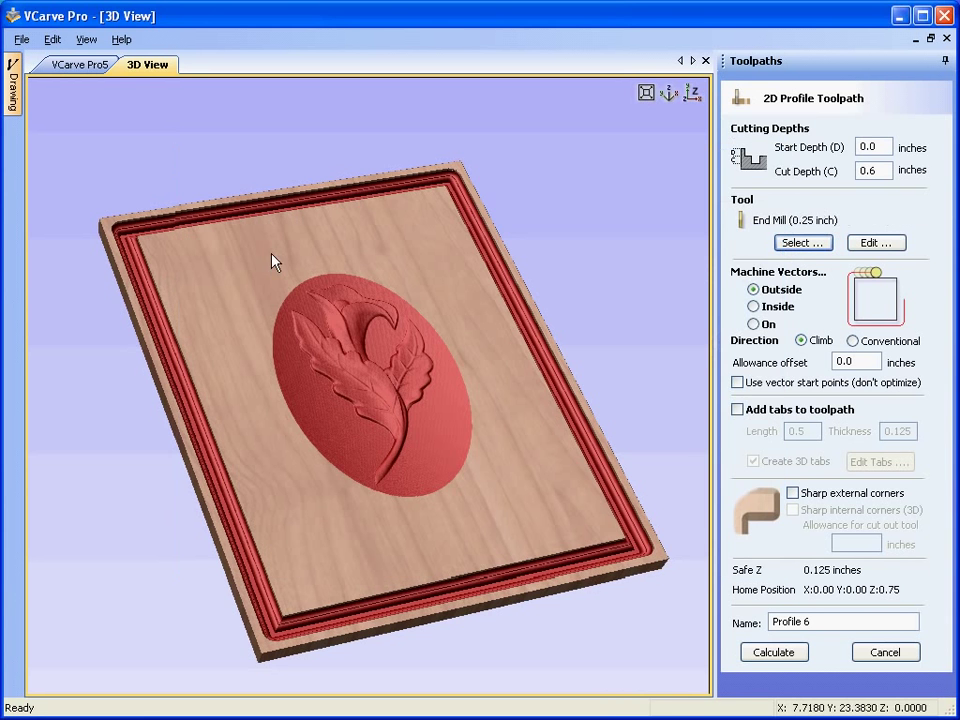
pyautogui.click(881, 170)
pyautogui.doubleClick(881, 170)
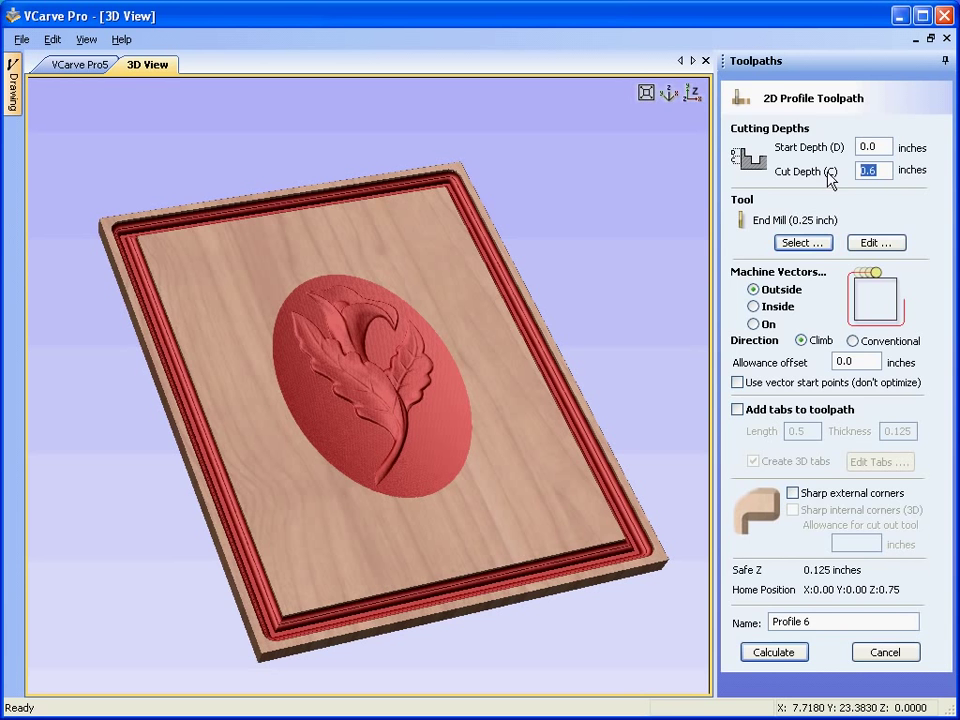
pyautogui.write('1')
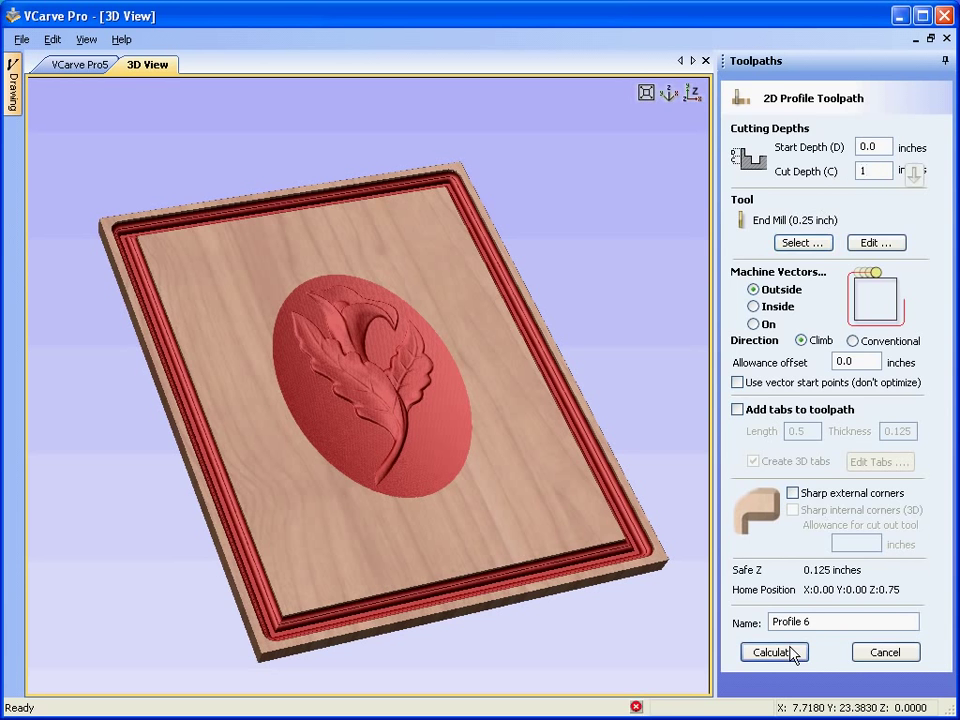
pyautogui.click(793, 652)
pyautogui.click(849, 524)
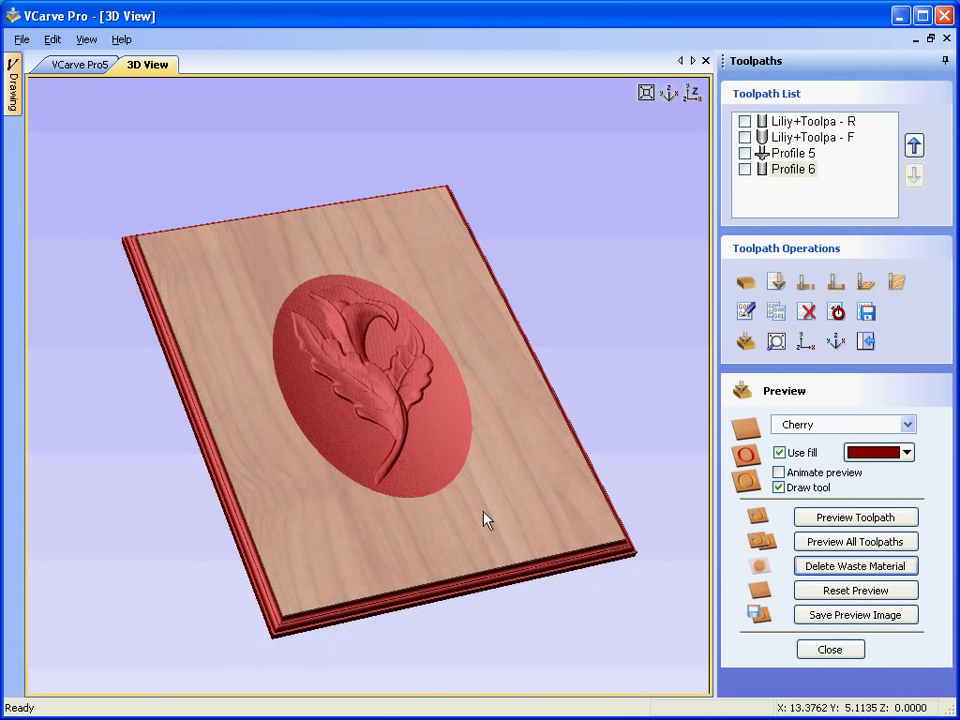
# Step: Inspect the cut-out panel and check the 02:32:57 total machining time estimate
pyautogui.moveTo(448, 499); pyautogui.dragTo(446, 436)
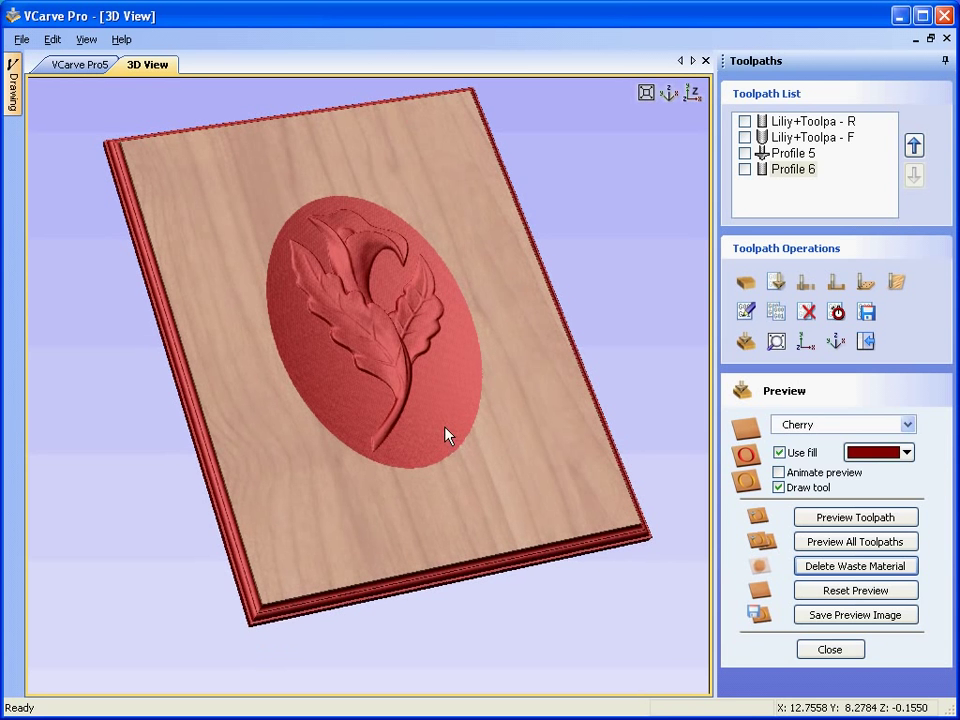
pyautogui.click(836, 312)
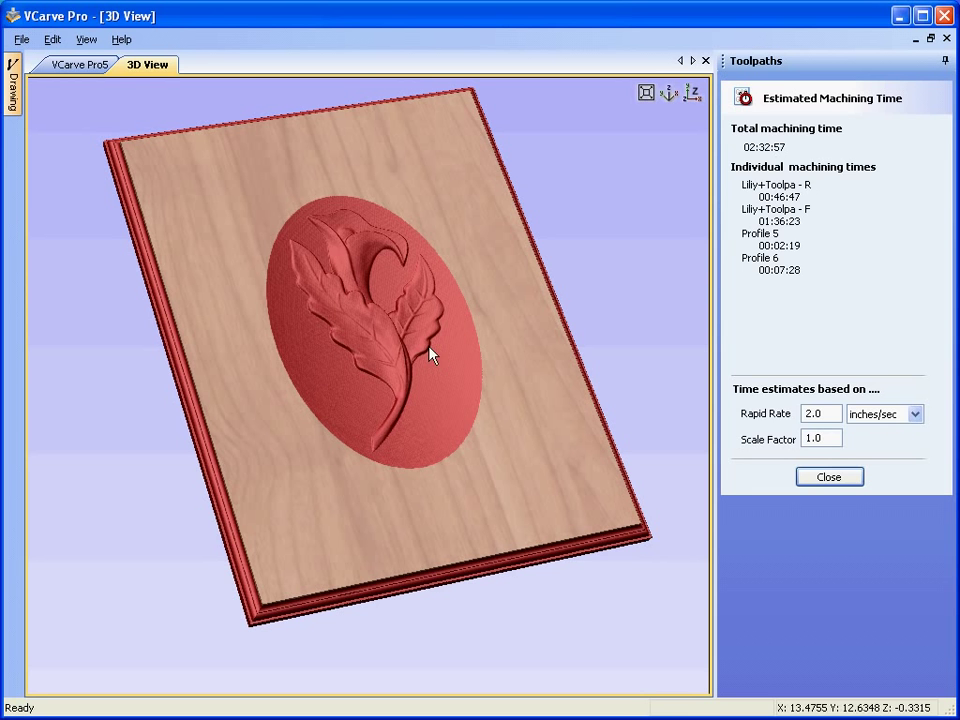
pyautogui.click(829, 477)
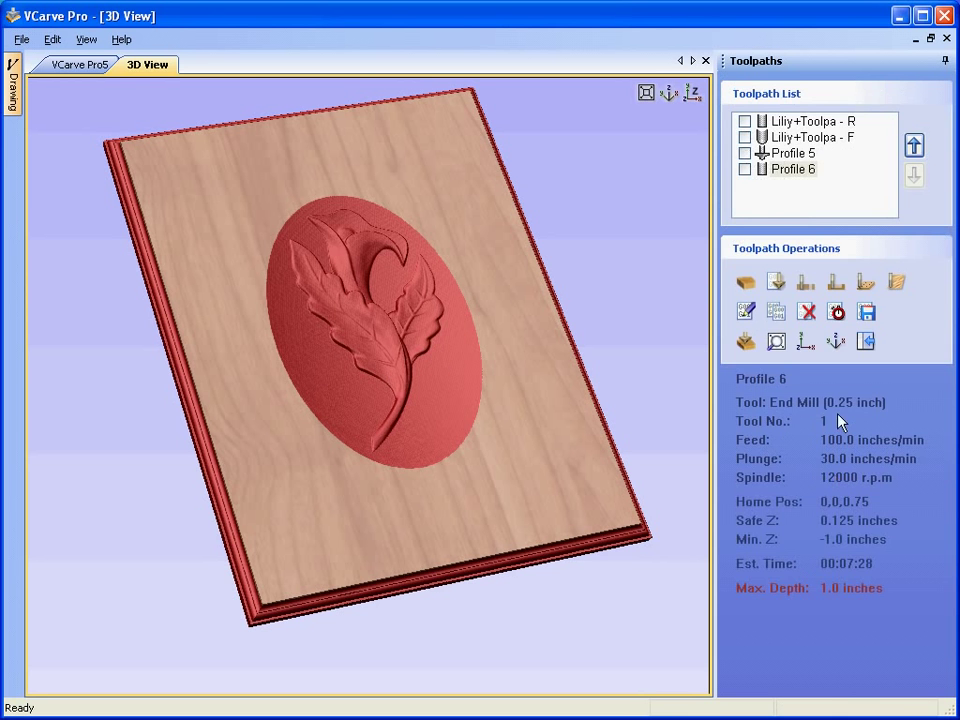
# Step: Choose Mach2/3 (inch) (*.txt) as the post processor for saving Profile 6
pyautogui.click(866, 313)
pyautogui.click(919, 310)
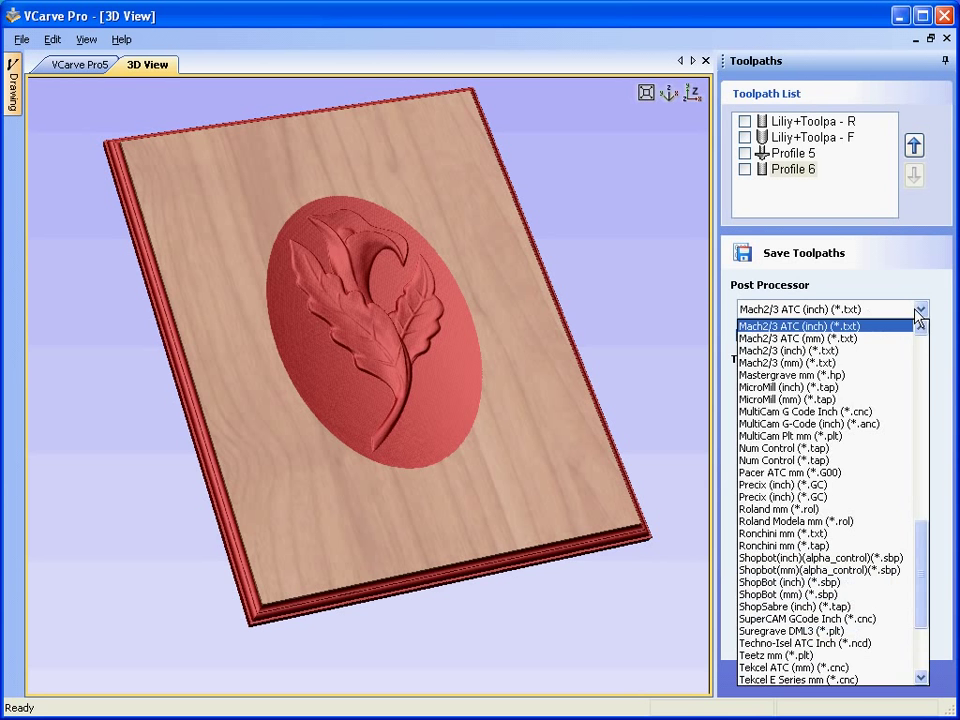
pyautogui.click(864, 351)
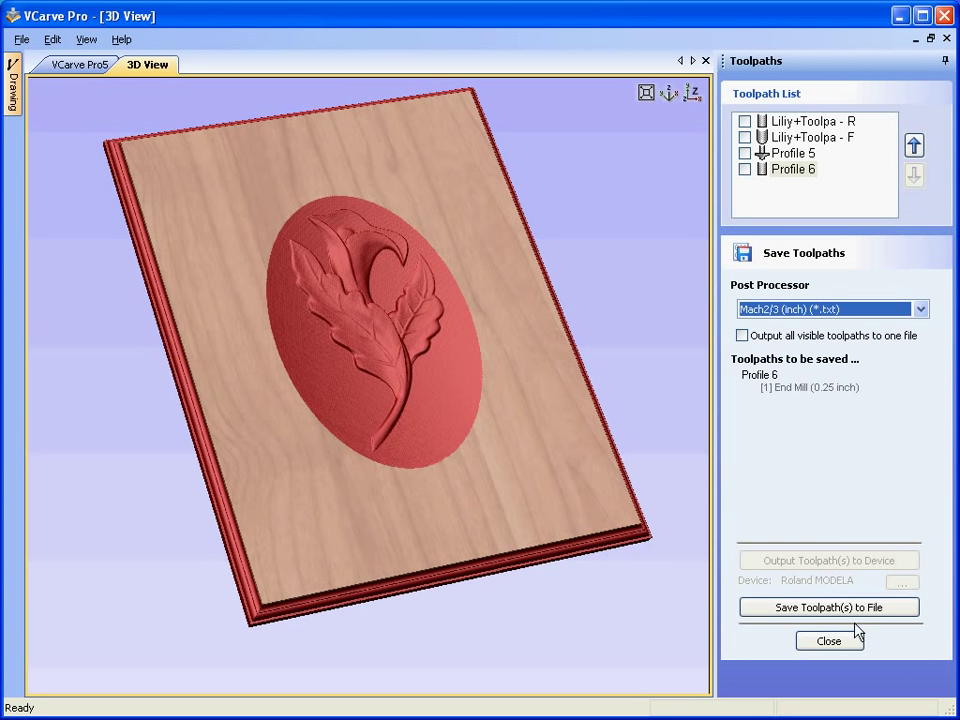